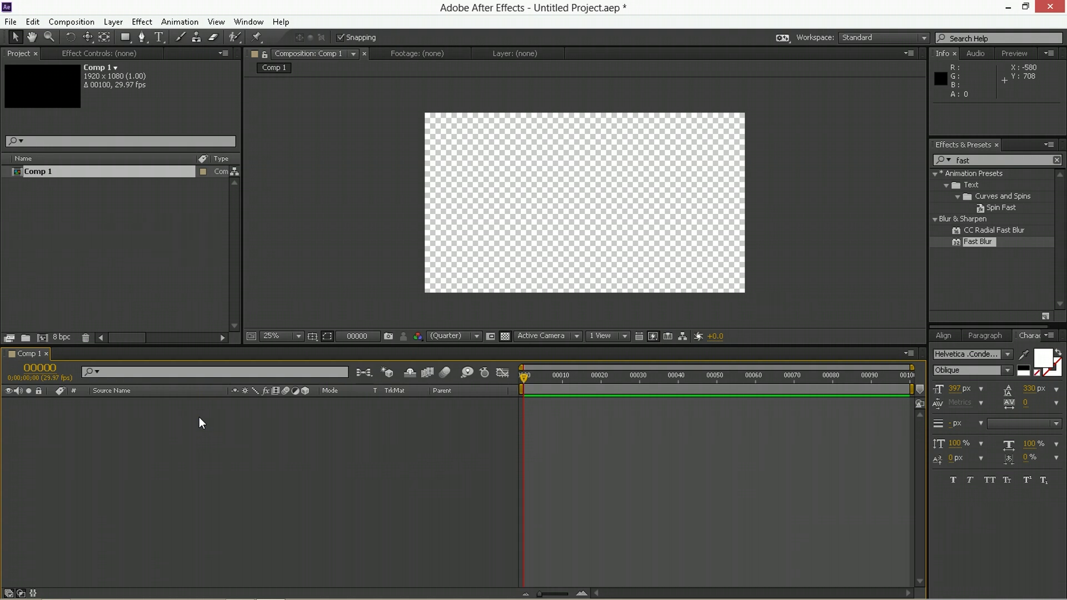
- Bring up the timeline's context menu in the empty Comp 1 to start adding a layer
right_click(201, 423)
- Create a new shape layer containing a rectangle and a fill
left_click(169, 439)
right_click(164, 435)
mouse_move(196, 443)
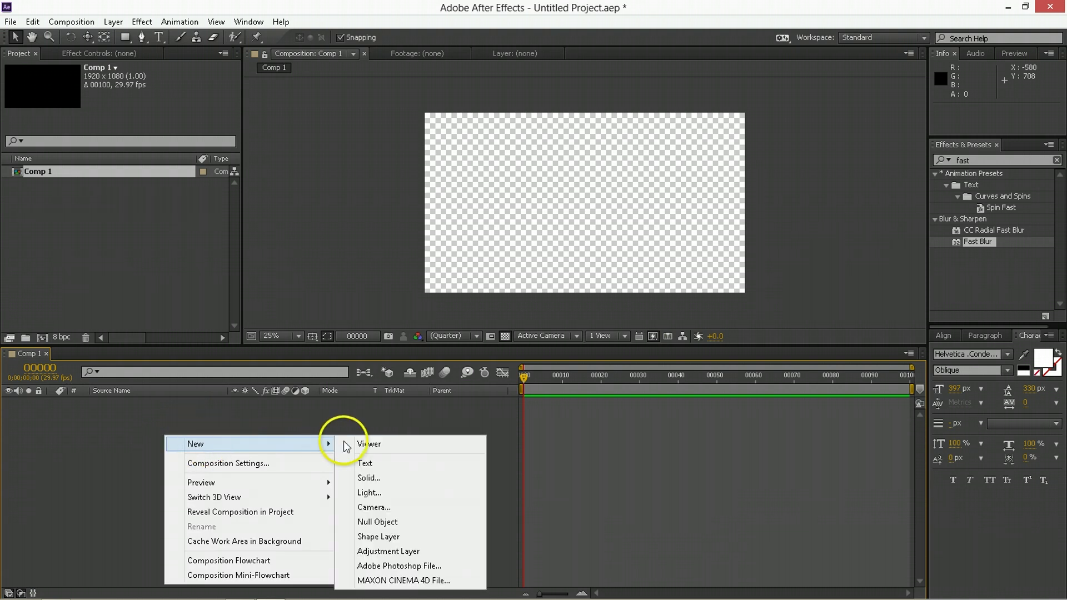
left_click(382, 536)
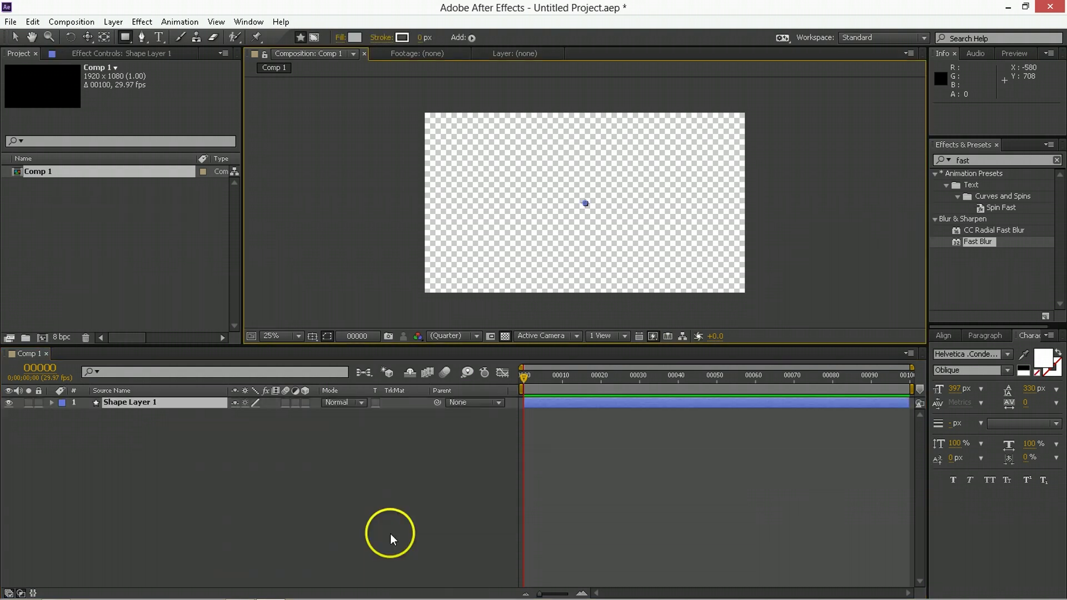
left_click(469, 37)
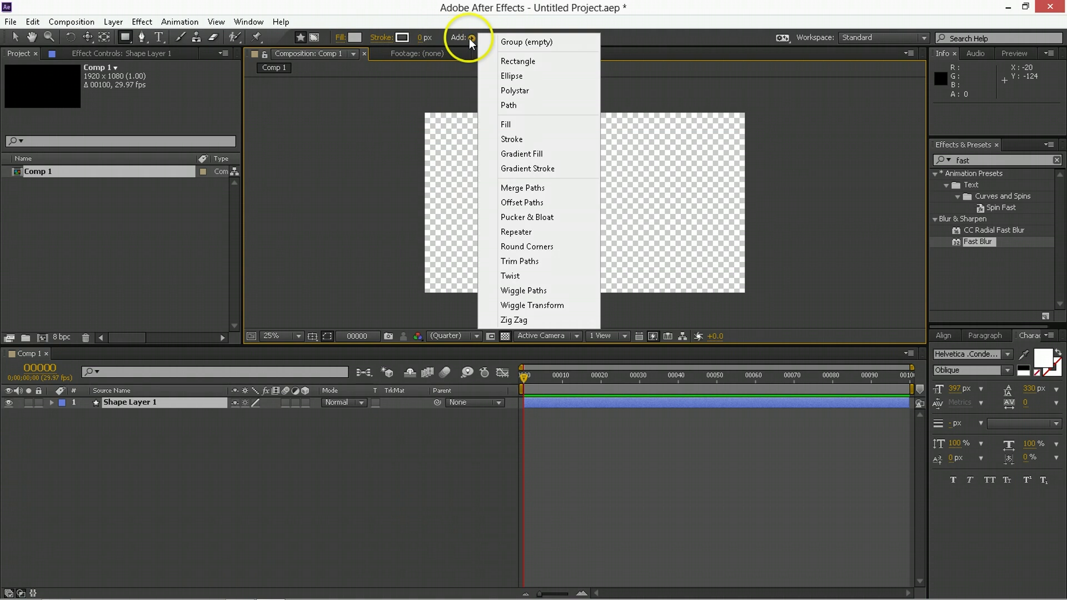
left_click(483, 39)
left_click(472, 39)
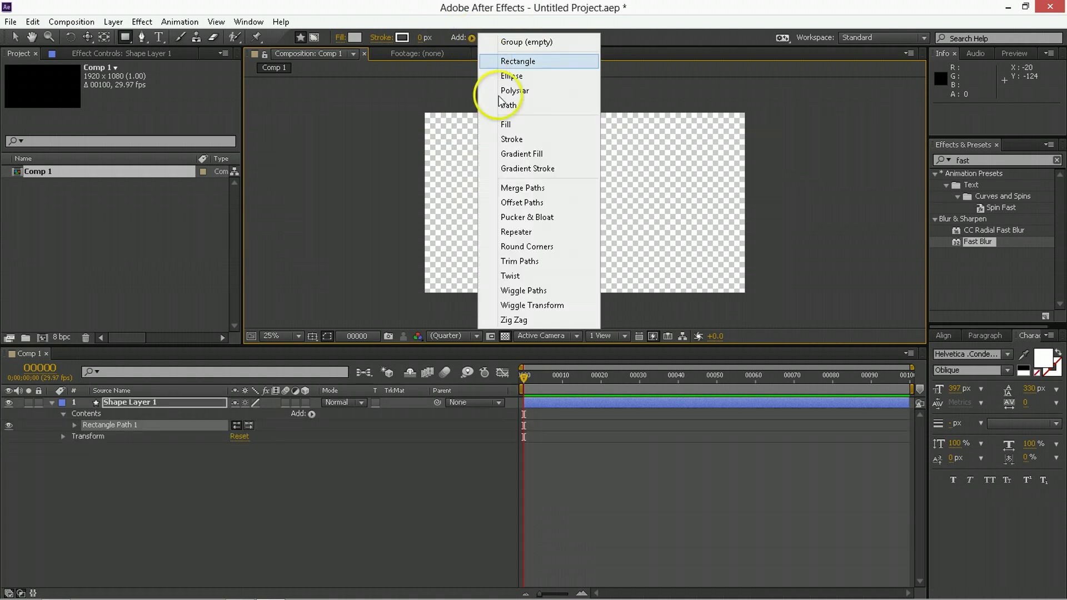
left_click(494, 125)
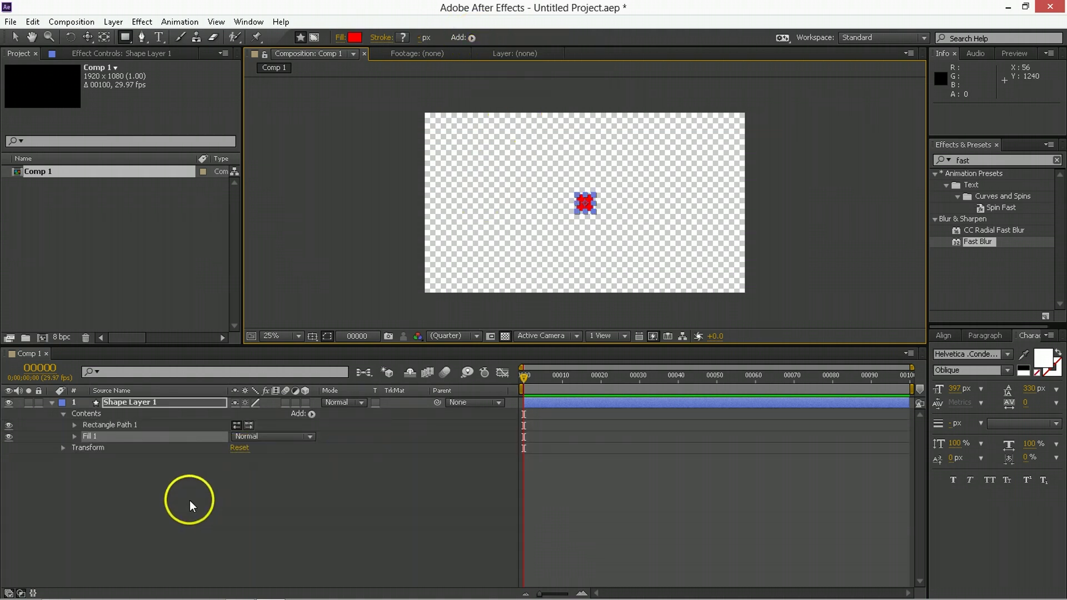
- Set the fill colour to dark grey (saturation 0, brightness 30) and select Rectangle Path 1
left_click(354, 38)
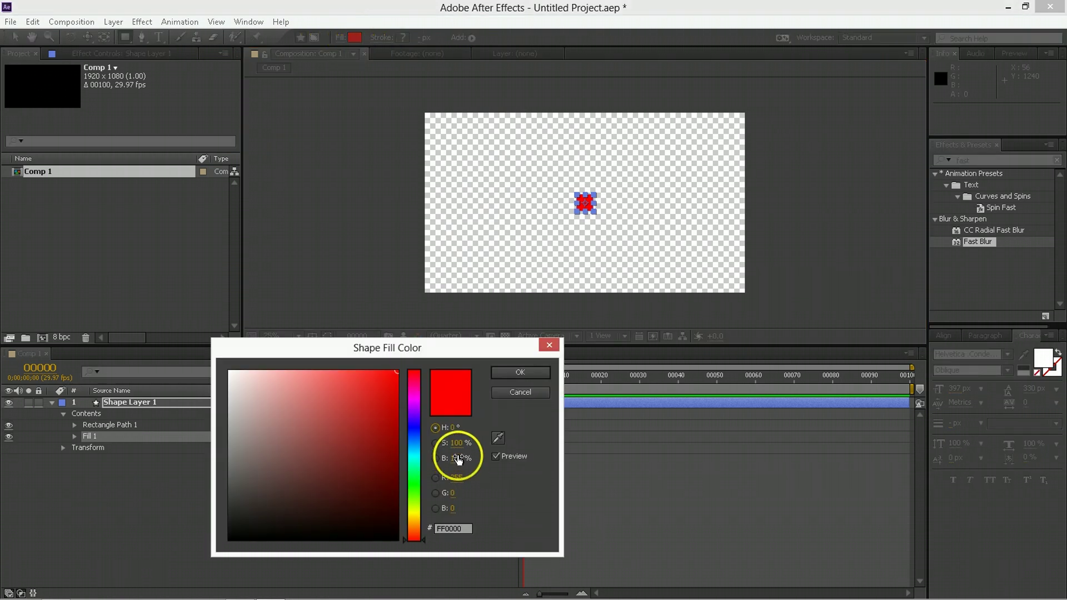
left_click(458, 444)
type("0")
left_click(462, 459)
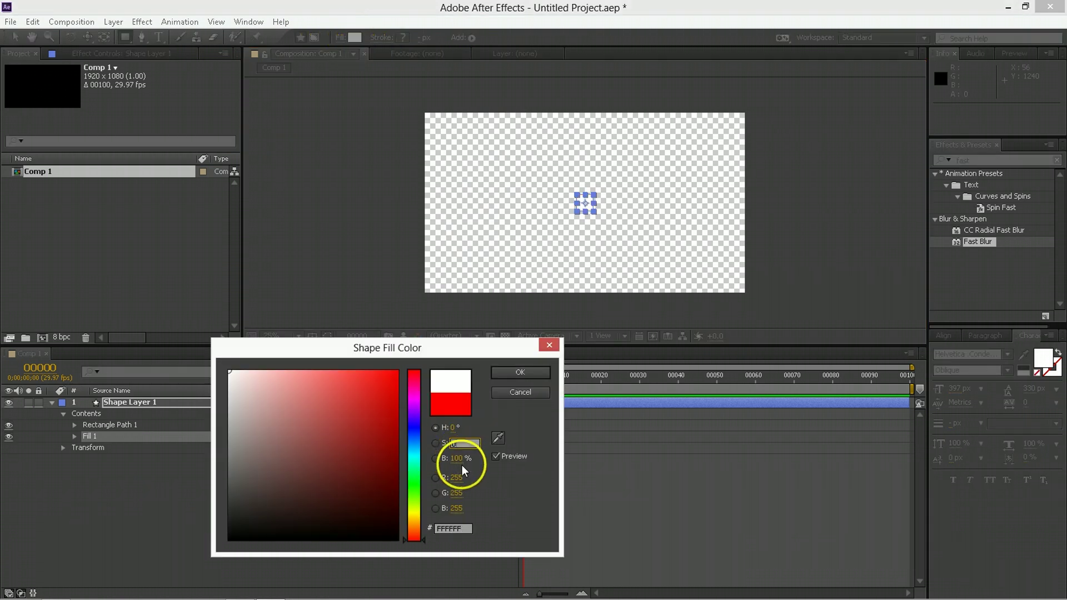
type("30")
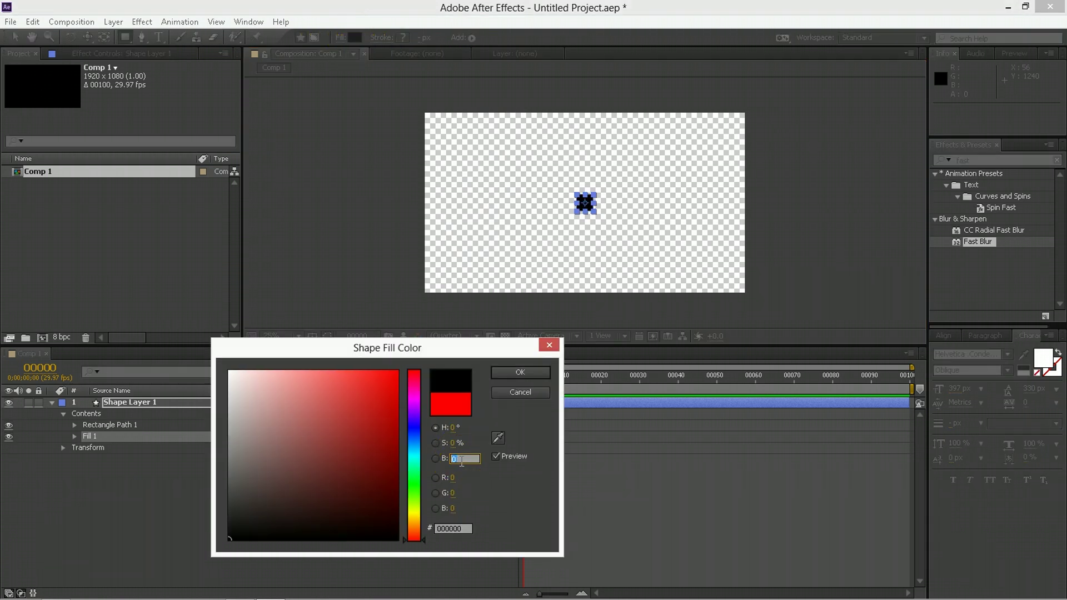
left_click(511, 374)
left_click(74, 425)
left_click(127, 425)
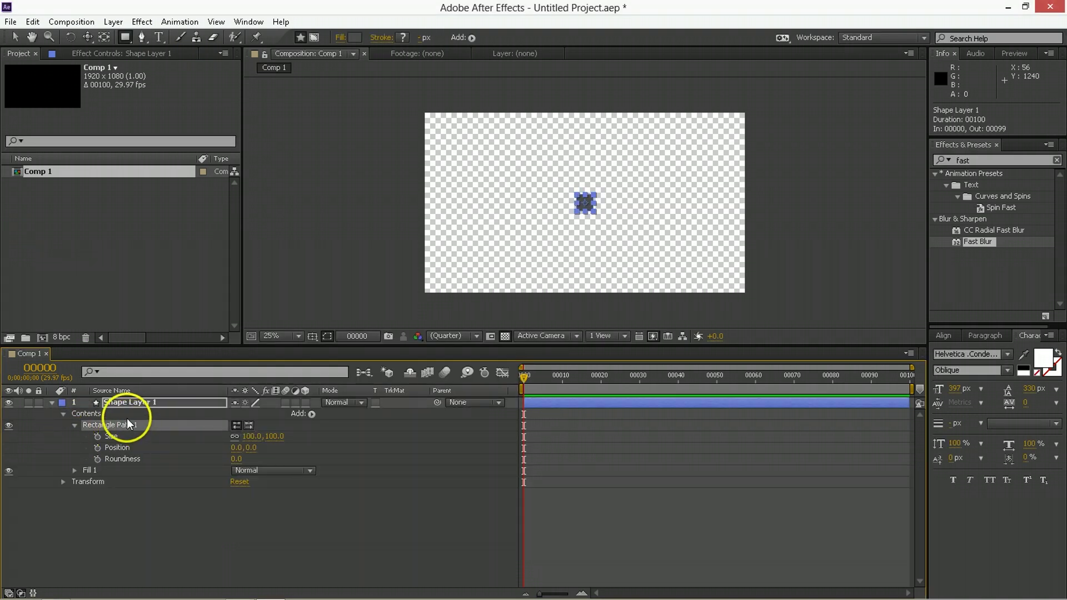
- Give the rectangle's Size the expression seedRandom(index,true); x=random(95,150); y=1920; [x,y]
left_click(97, 437, "alt")
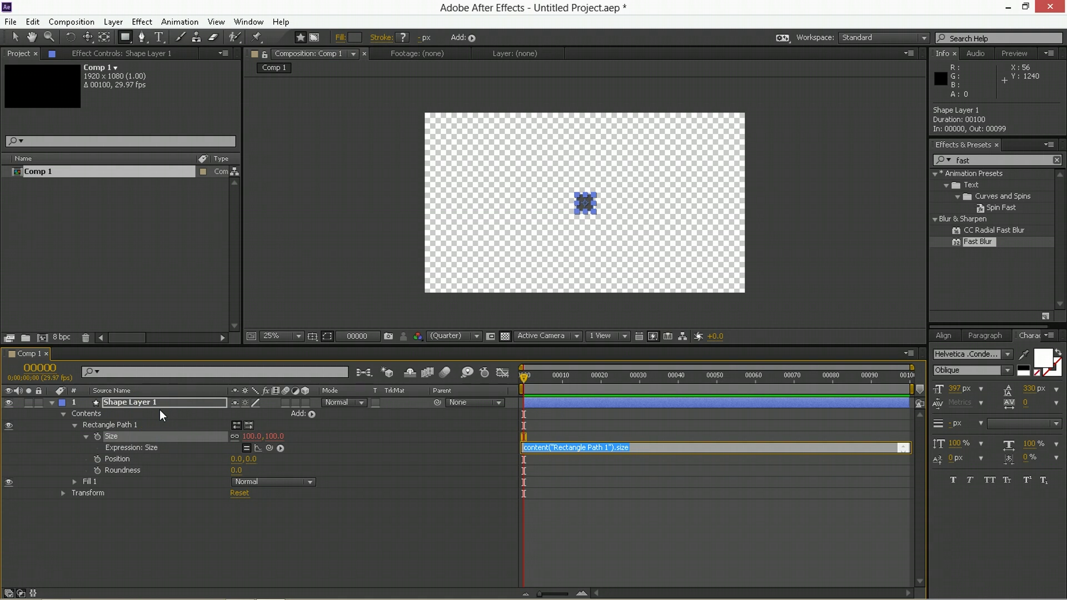
key("Return")
key("Return")
key("Return")
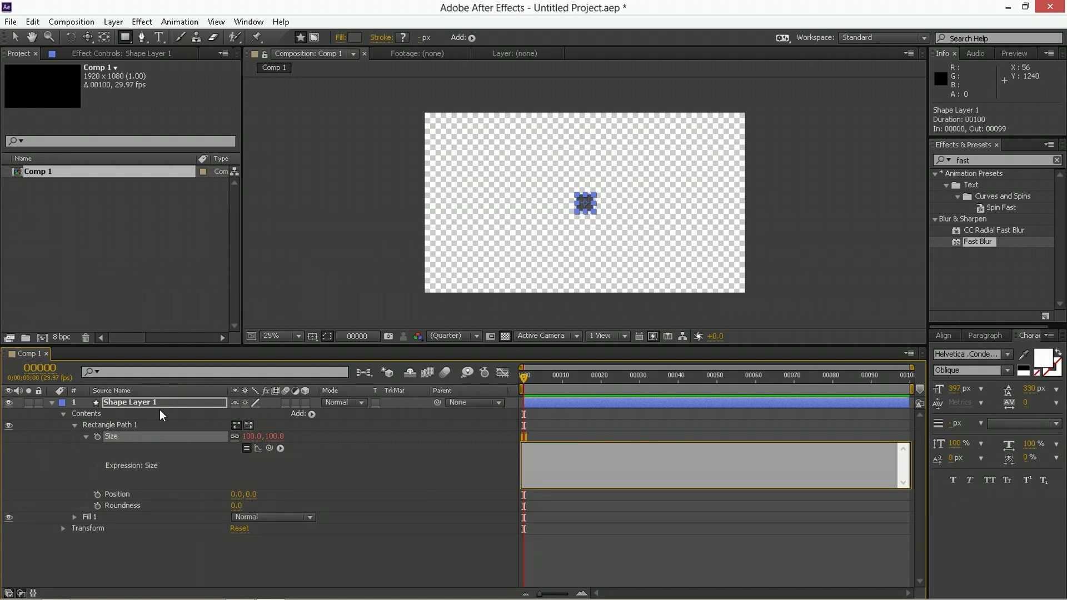
type("seedRan")
type("dom")
type("()")
type("index")
type(", true")
key("BackSpace")
type("x=random()")
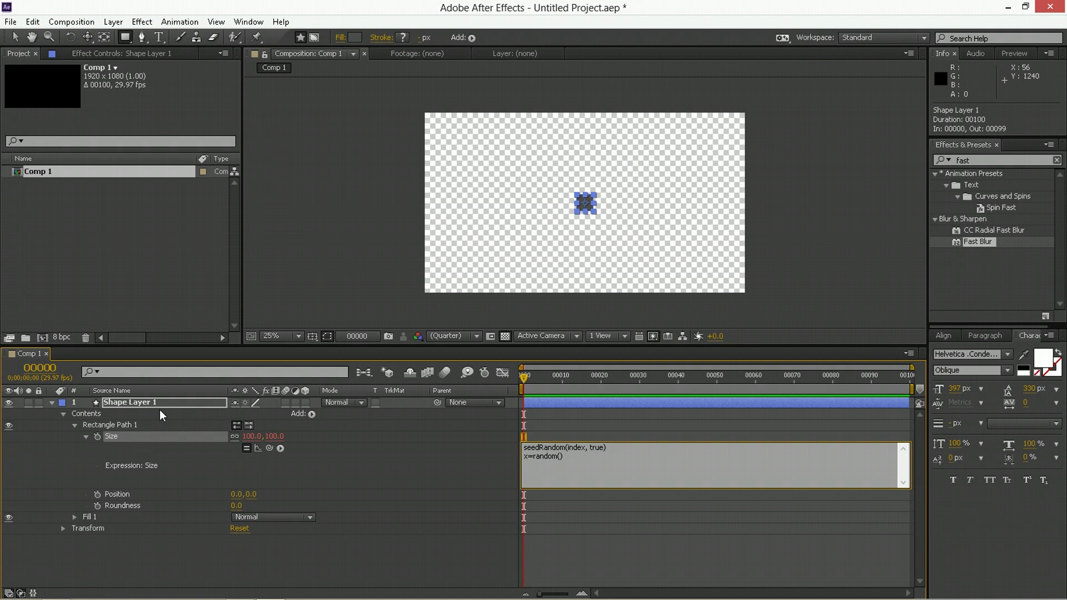
type("95,150)")
type(";")
key("Return")
type("y=1920")
type(";")
key("Return")
type("[]x,y")
key("KP_Enter")
left_click(671, 469)
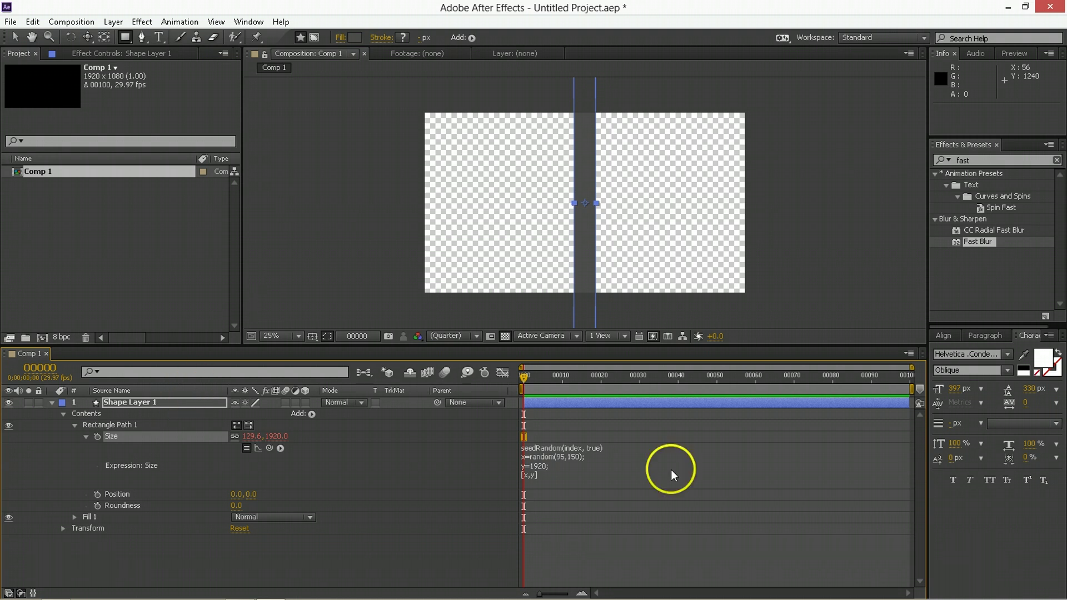
left_click(196, 436)
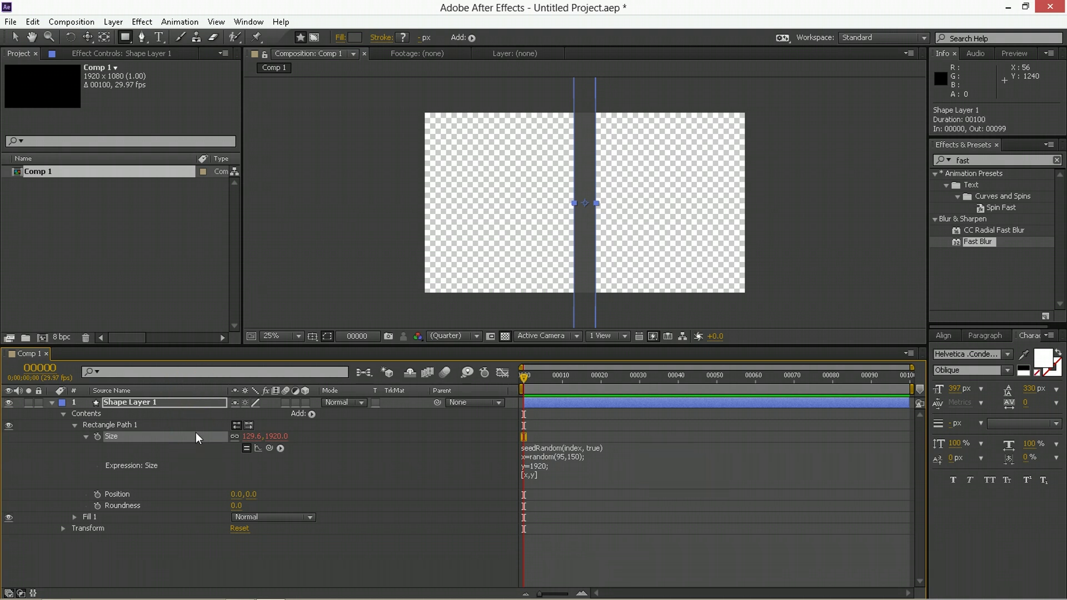
left_click(140, 425)
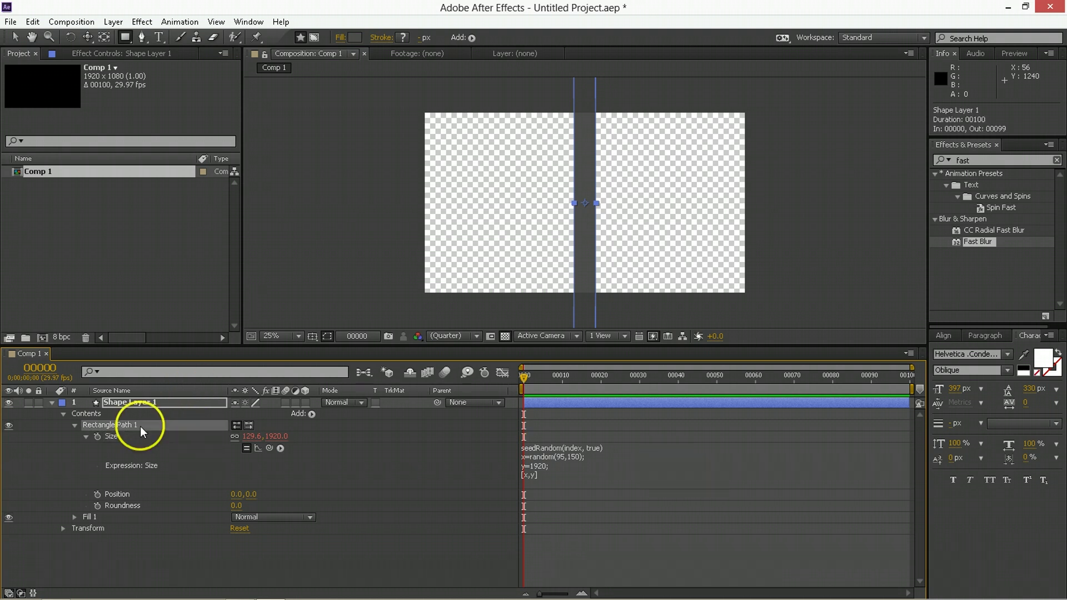
key("ctrl+d")
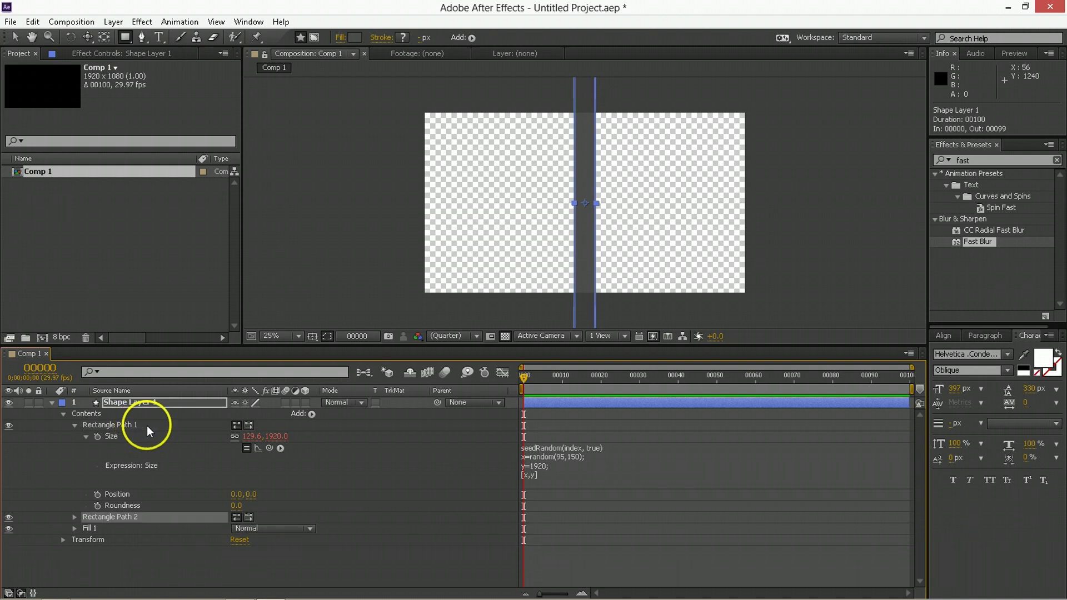
key("slash")
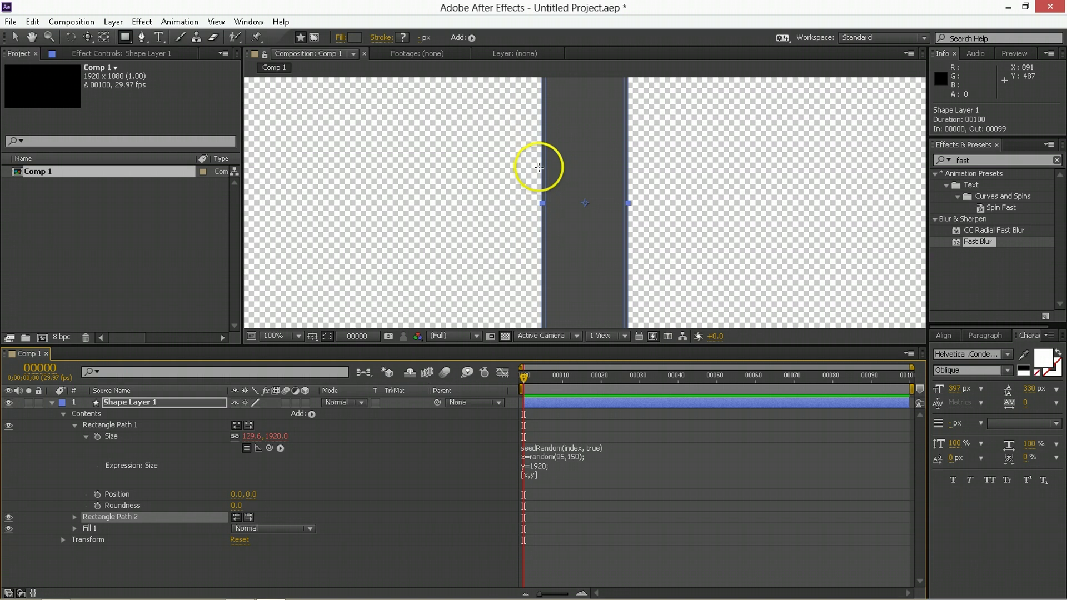
key("comma")
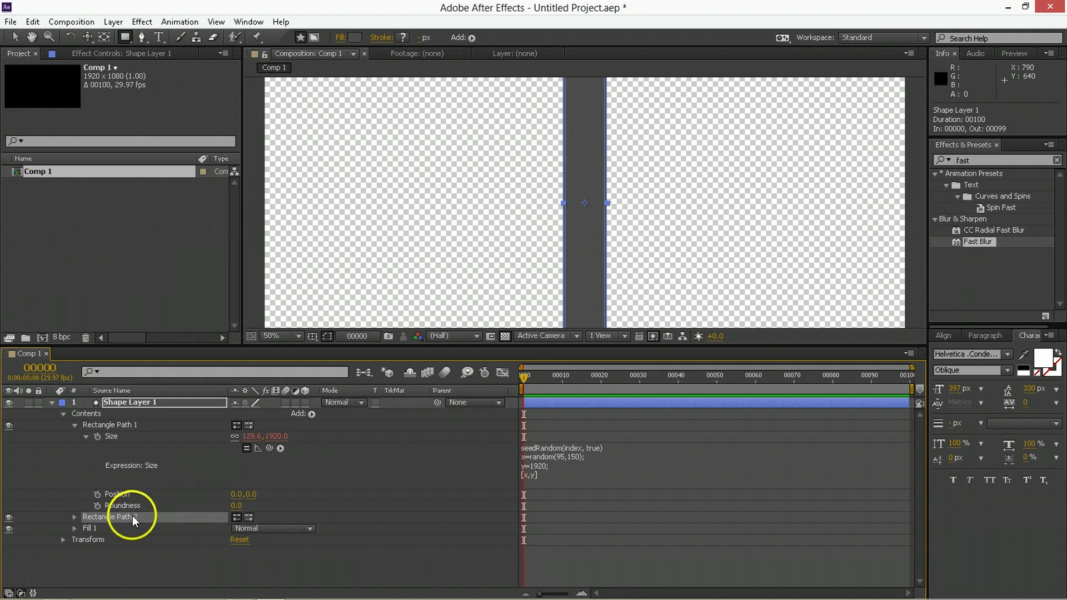
key("Delete")
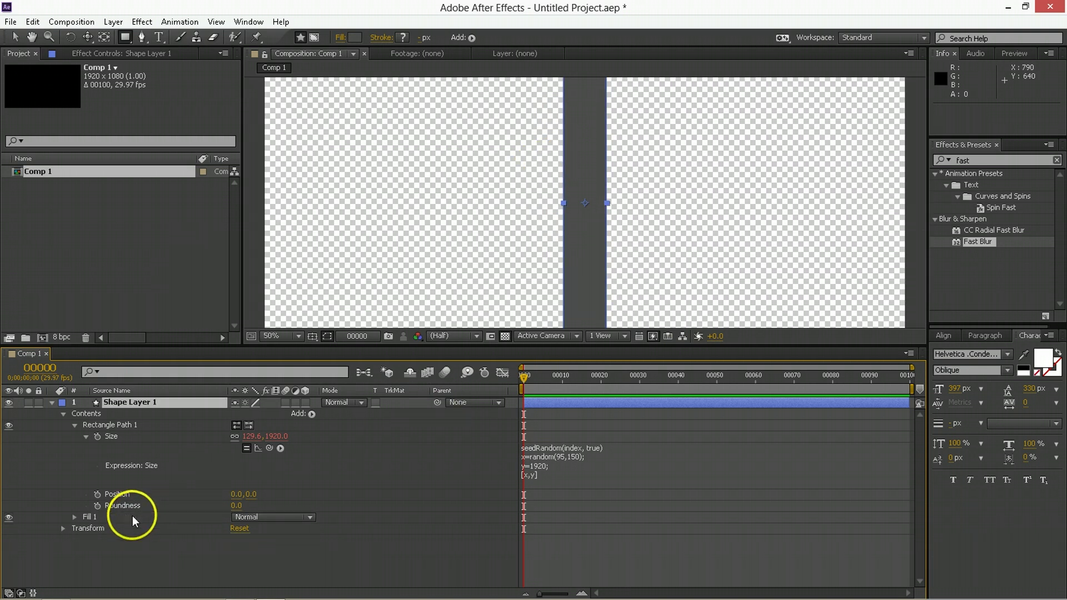
left_click(121, 428)
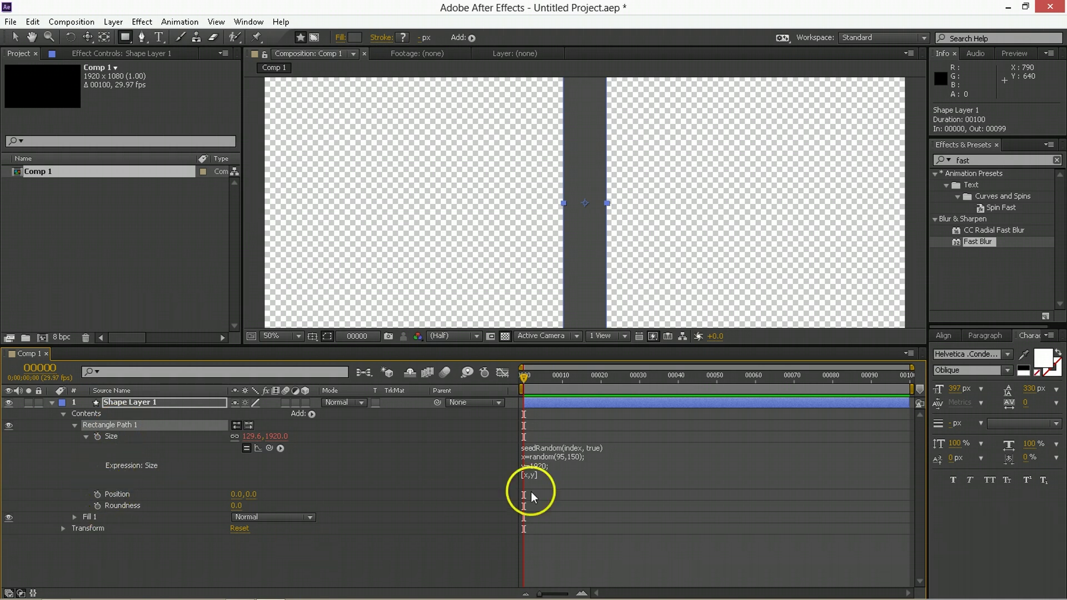
left_click(567, 475)
key("ctrl+c")
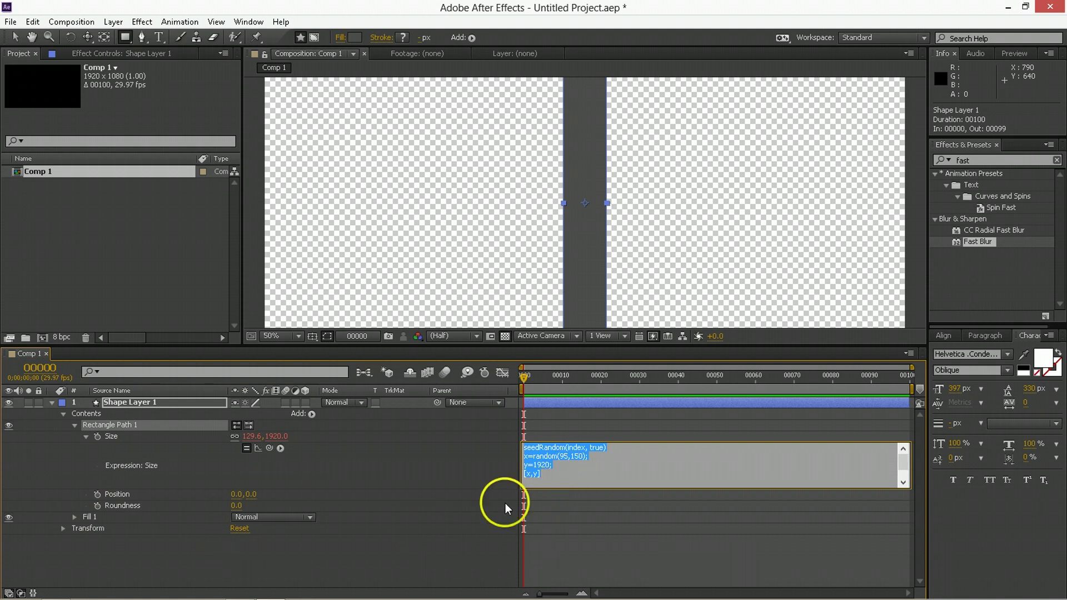
- Paste the size expression into the rectangle's Position and change its y value to 0
left_click(95, 492, "alt")
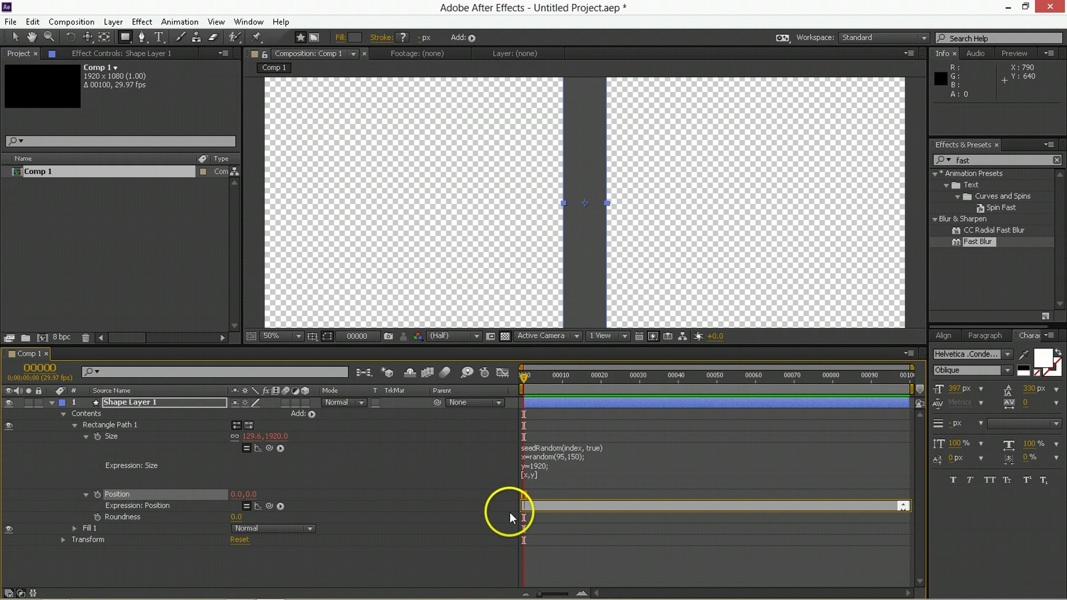
key("ctrl+v")
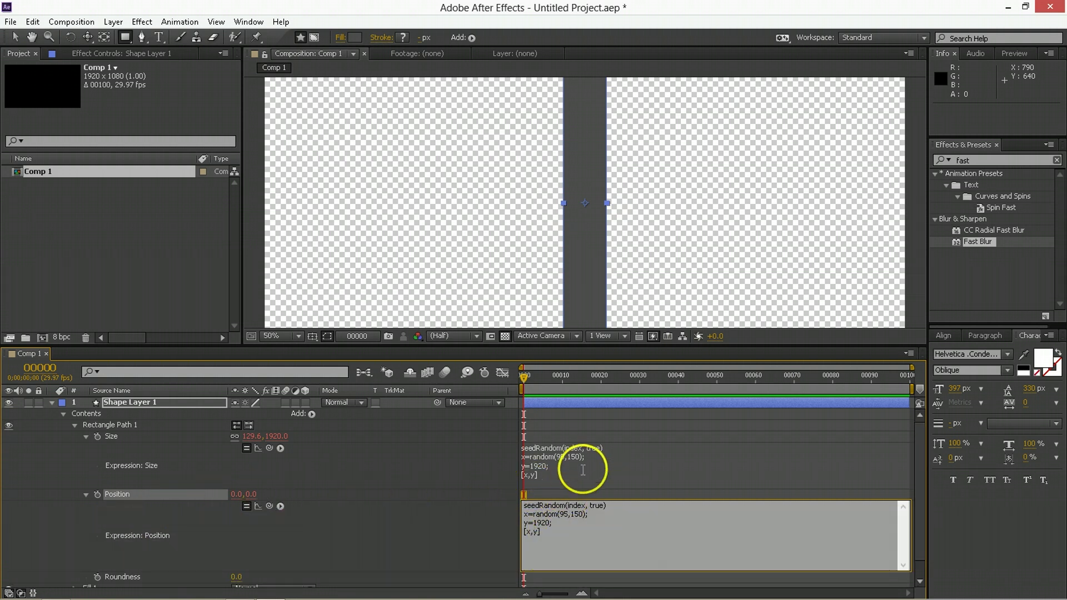
left_click_drag(524, 524, 553, 524)
key("End")
key("shift+Left")
key("shift+Left")
key("shift+Left")
key("shift+Left")
type("0")
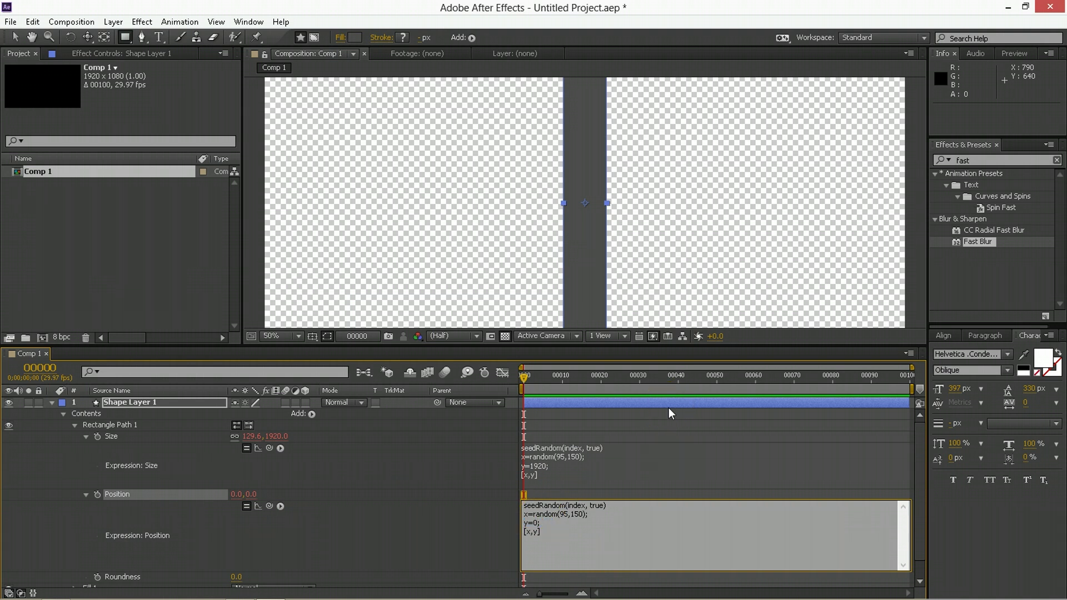
key("KP_Enter")
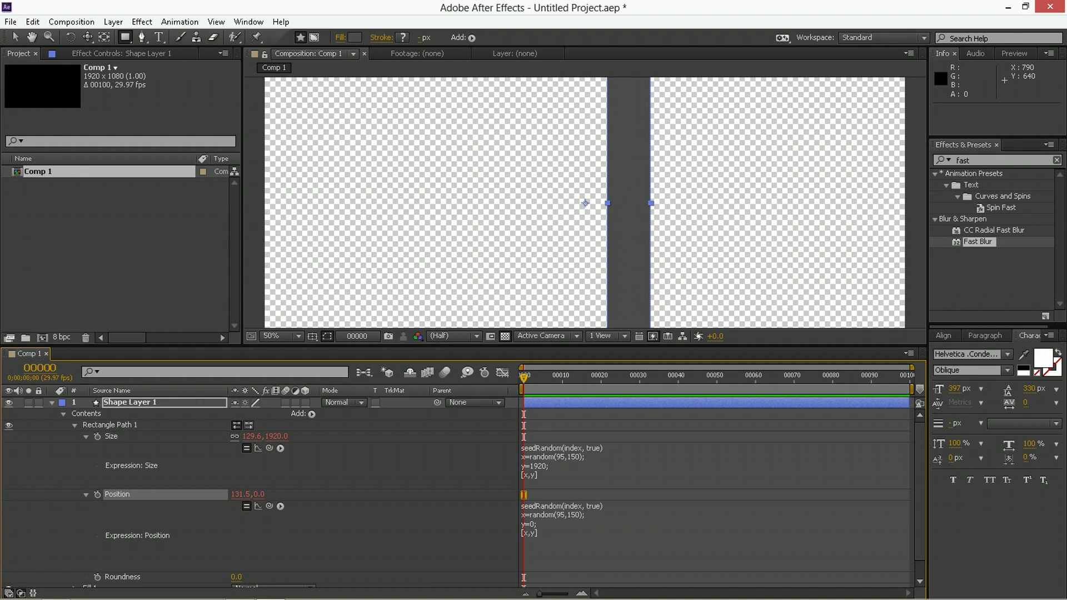
- Change the Position random range to (-1920,1920) and duplicate Rectangle Path 1 into a second bar
left_click(568, 515)
key("shift+Right")
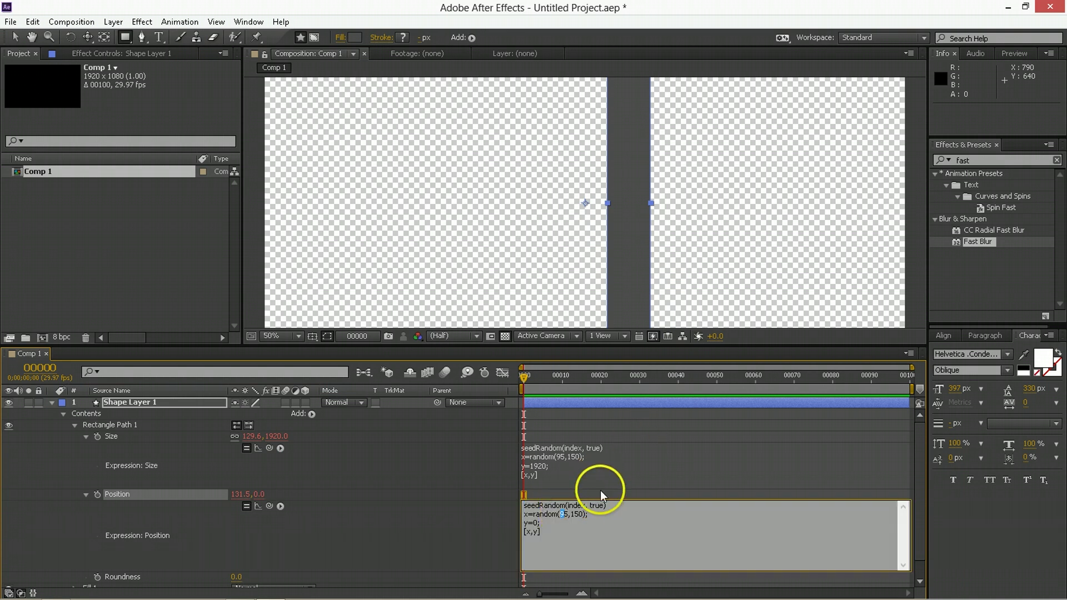
type("-1920")
key("shift+Right")
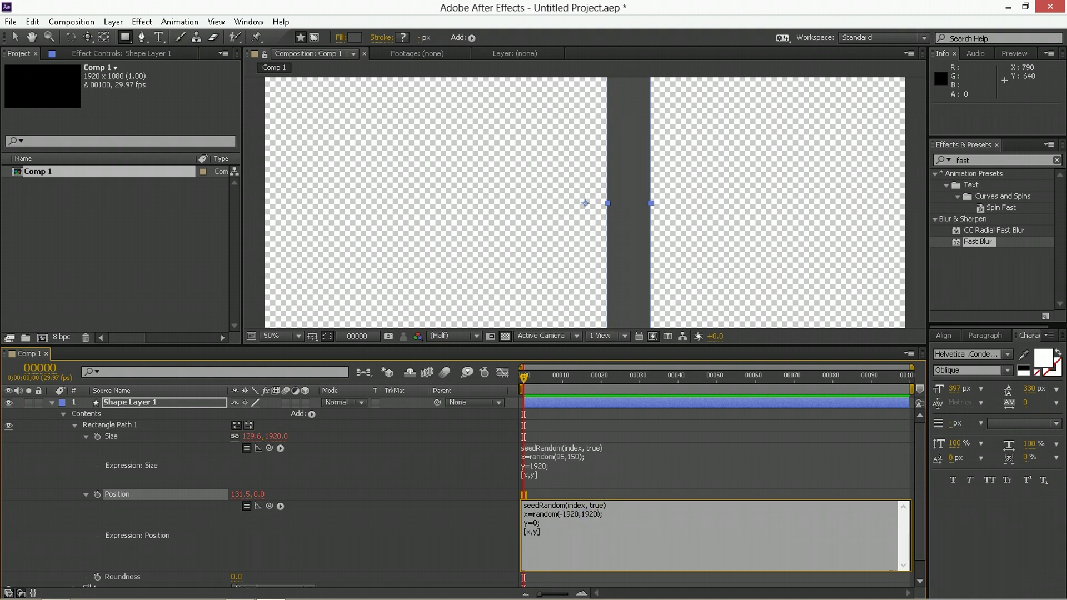
left_click(525, 515)
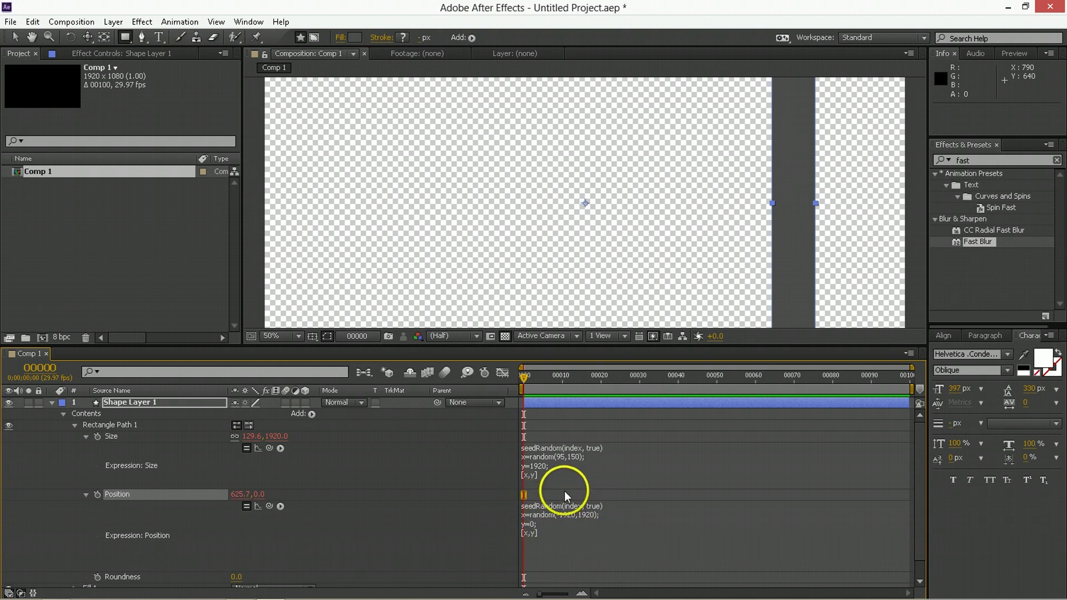
left_click(134, 427)
key("ctrl+d")
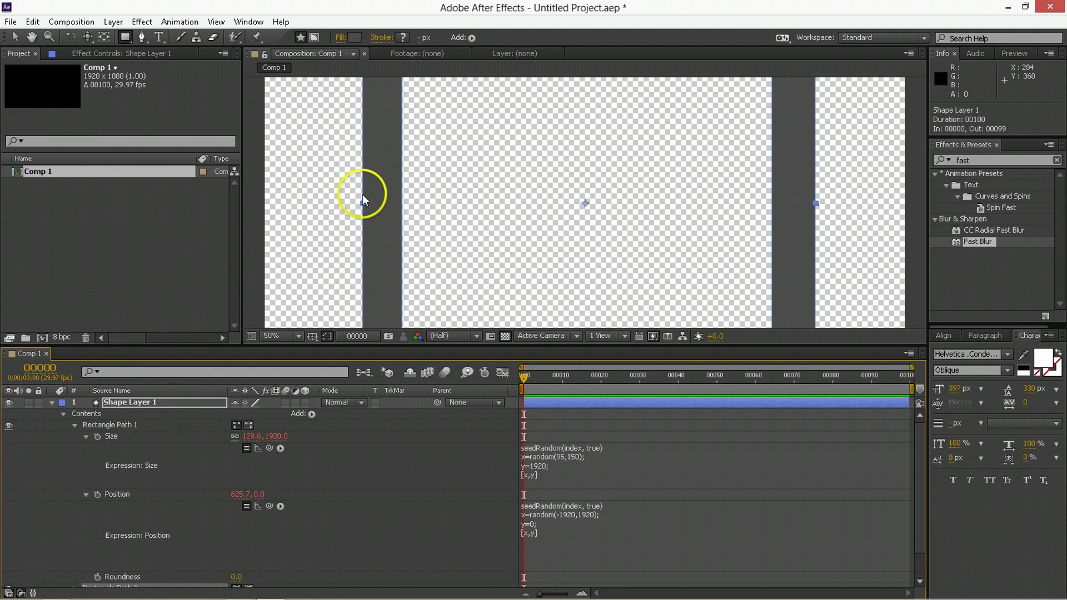
- Duplicate Shape Layer 1, then undo the duplicate
key("v")
scroll(389, 196, "down", 2)
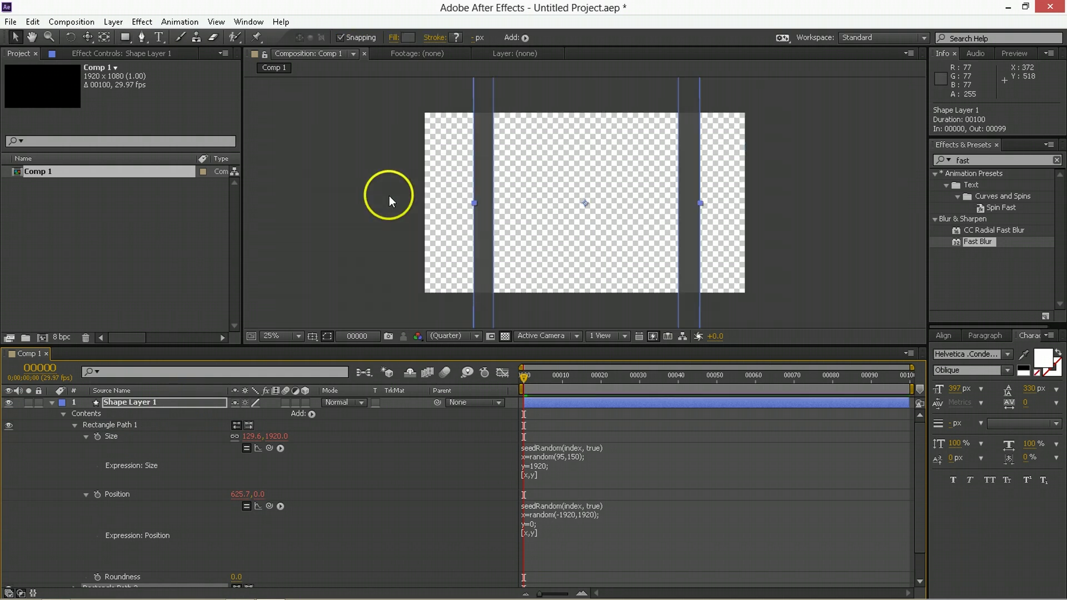
left_click(548, 399)
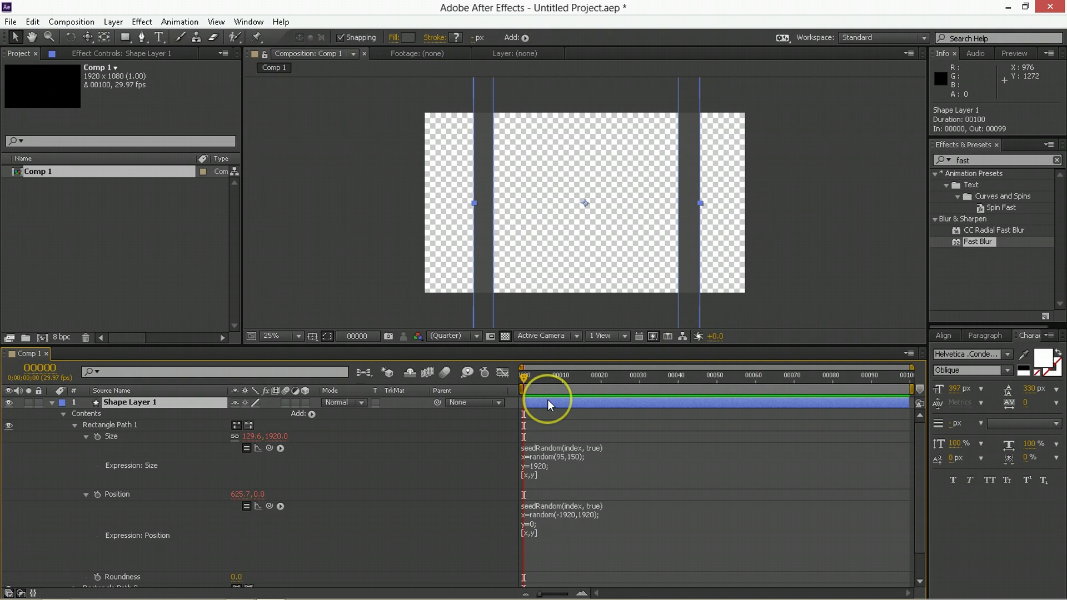
key("ctrl+d")
left_click(528, 401)
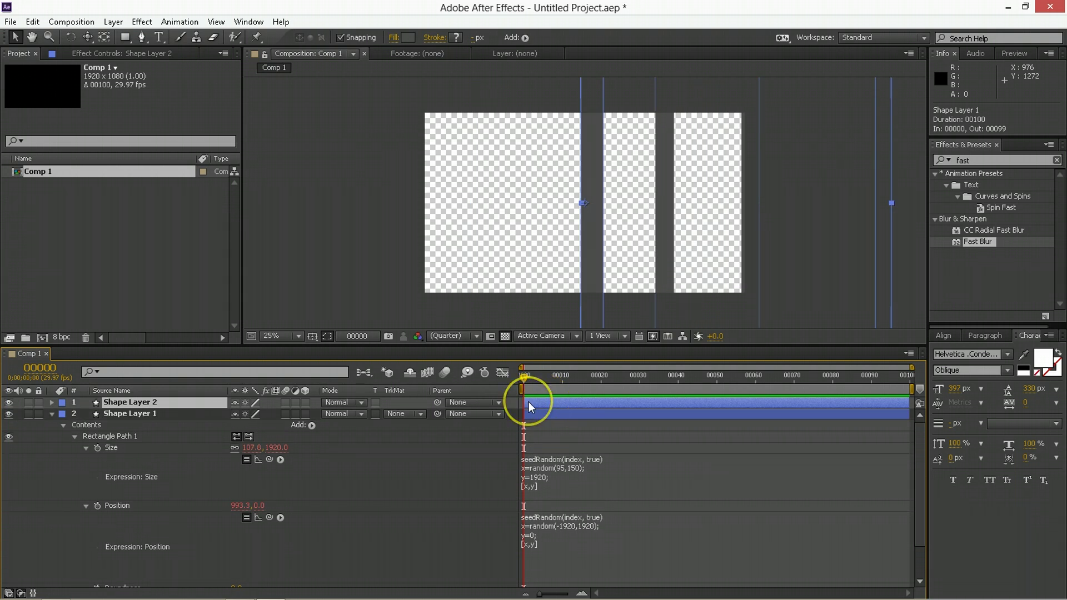
left_click(518, 409)
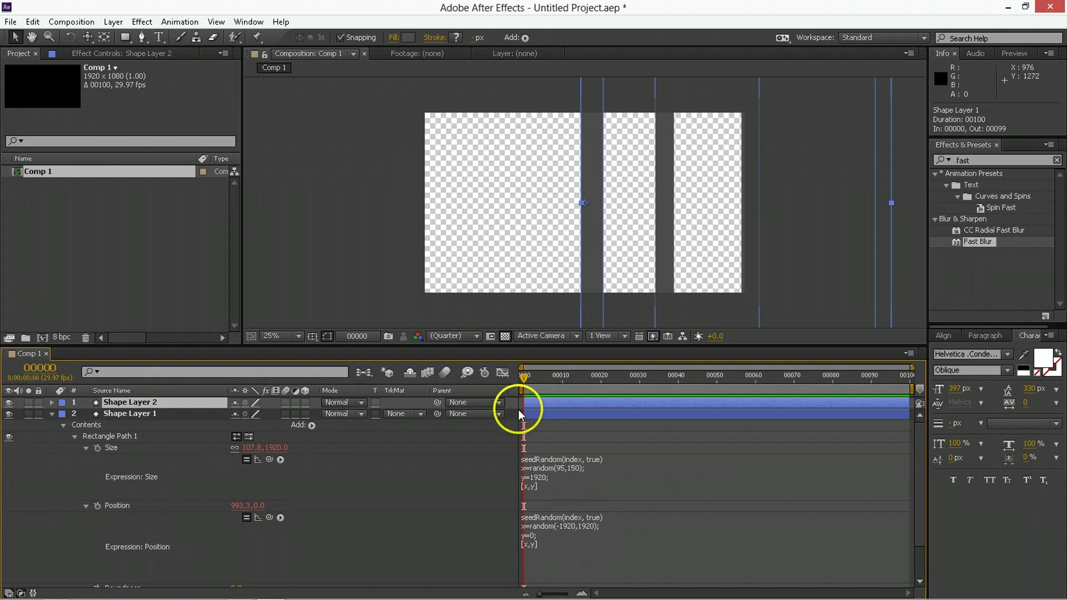
key("ctrl+z")
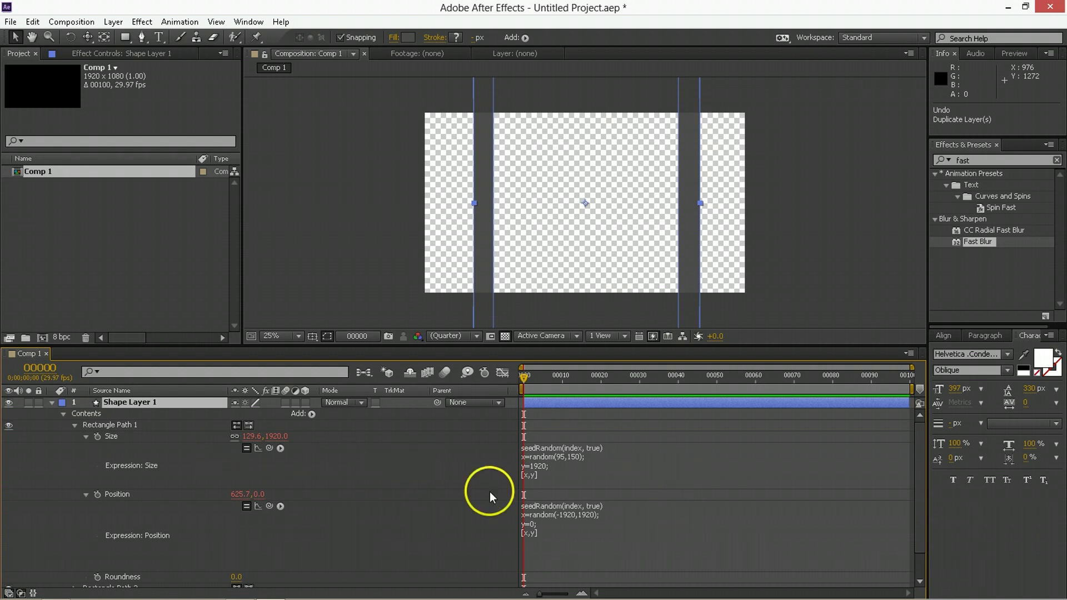
- Duplicate Rectangle Path 1 twice to add more random bars to Shape Layer 1
left_click(112, 427)
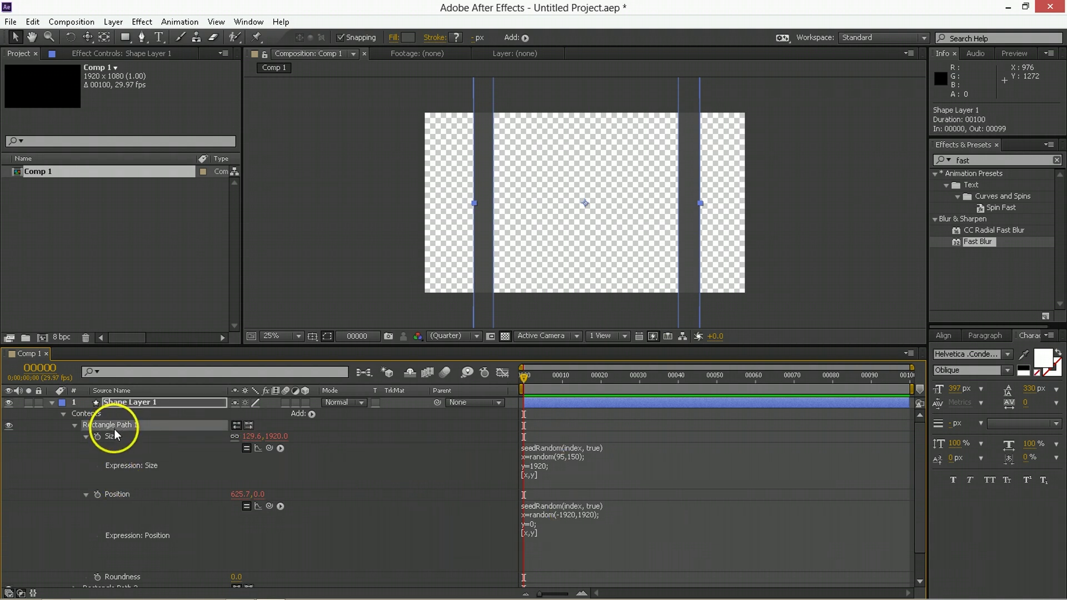
key("ctrl+d")
key("ctrl+d")
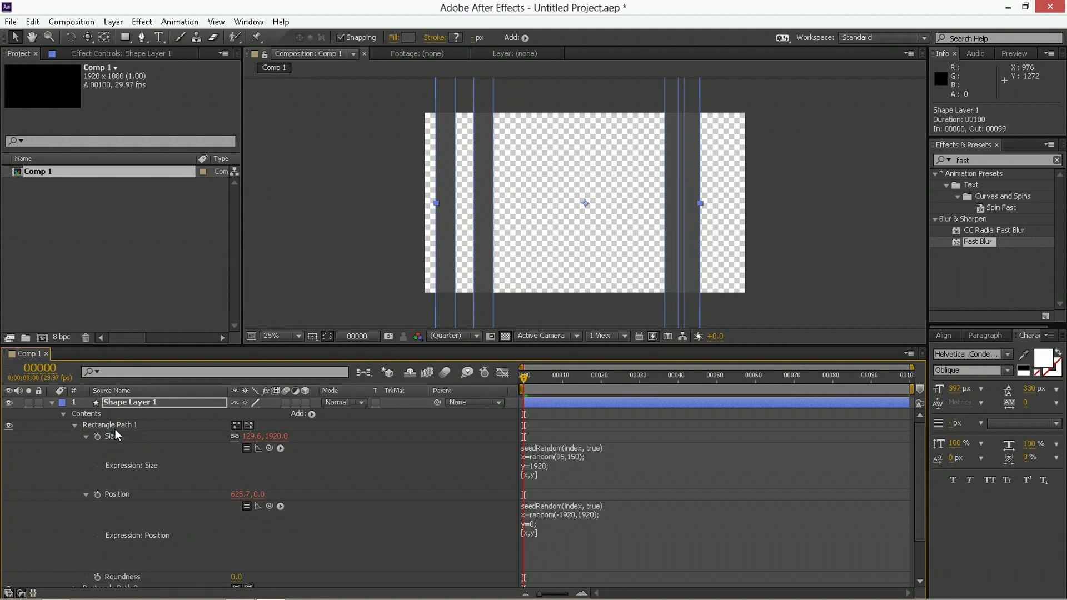
key("ctrl+d")
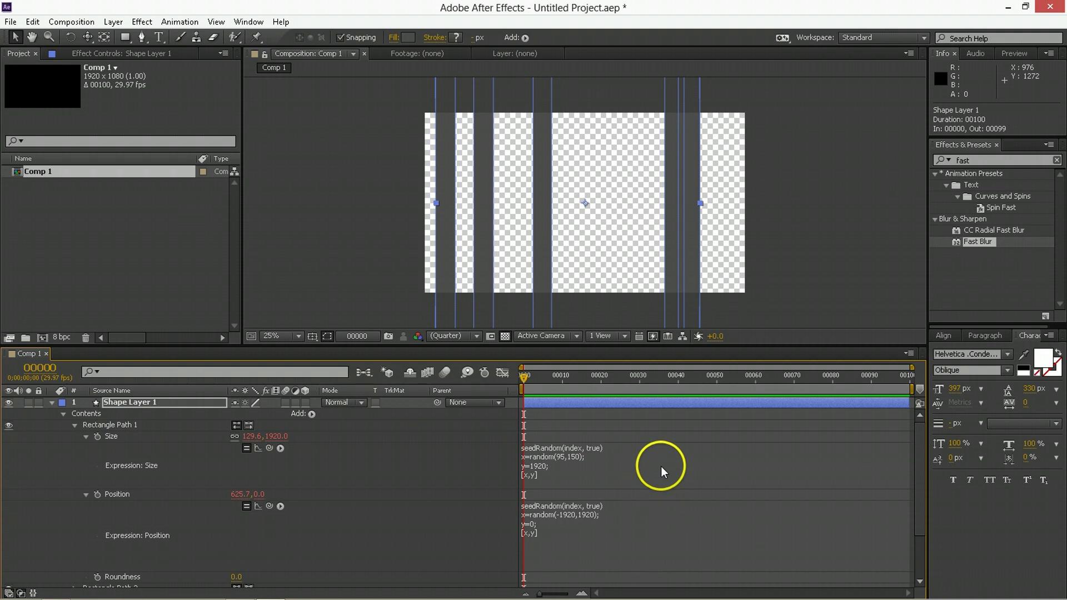
left_click(550, 451)
left_click(149, 403)
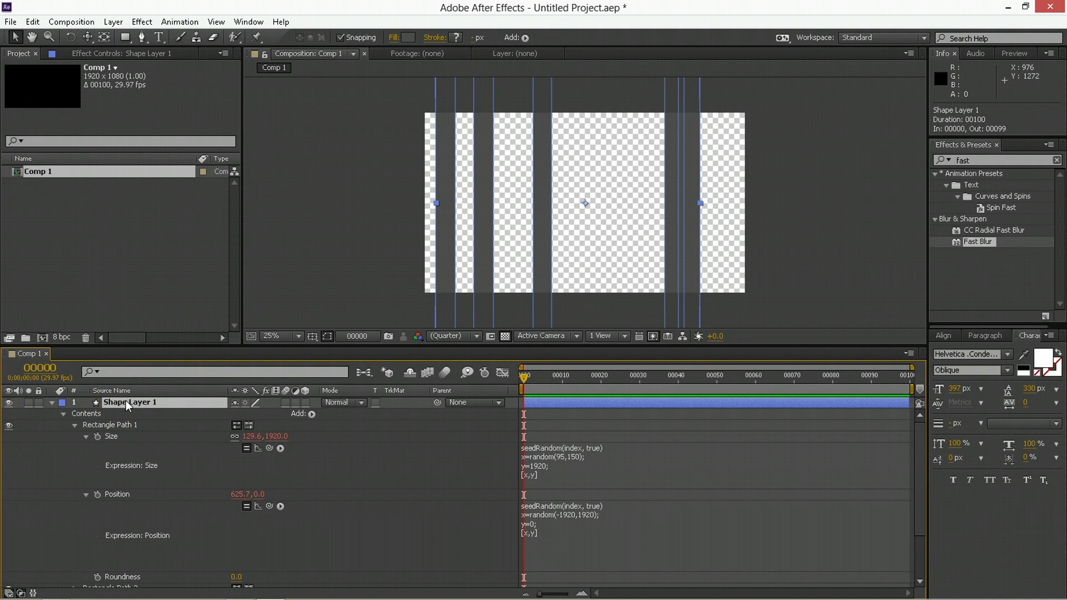
- Duplicate the bar layer up to Shape Layer 5 and make all five layers 3D
key("ctrl+d")
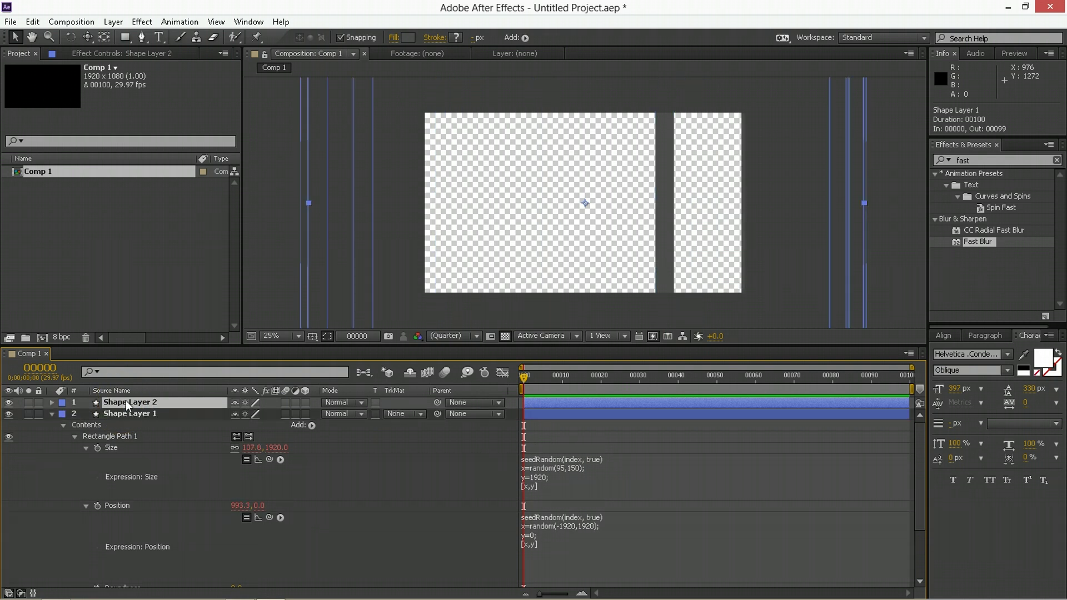
key("ctrl+d")
left_click(139, 401)
key("ctrl+d")
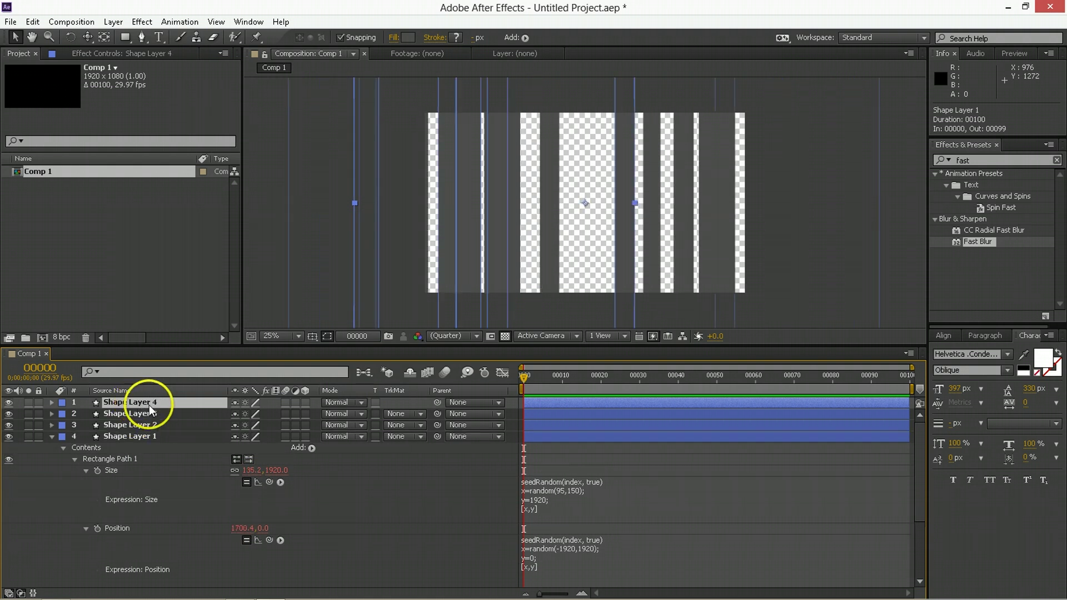
key("ctrl+d")
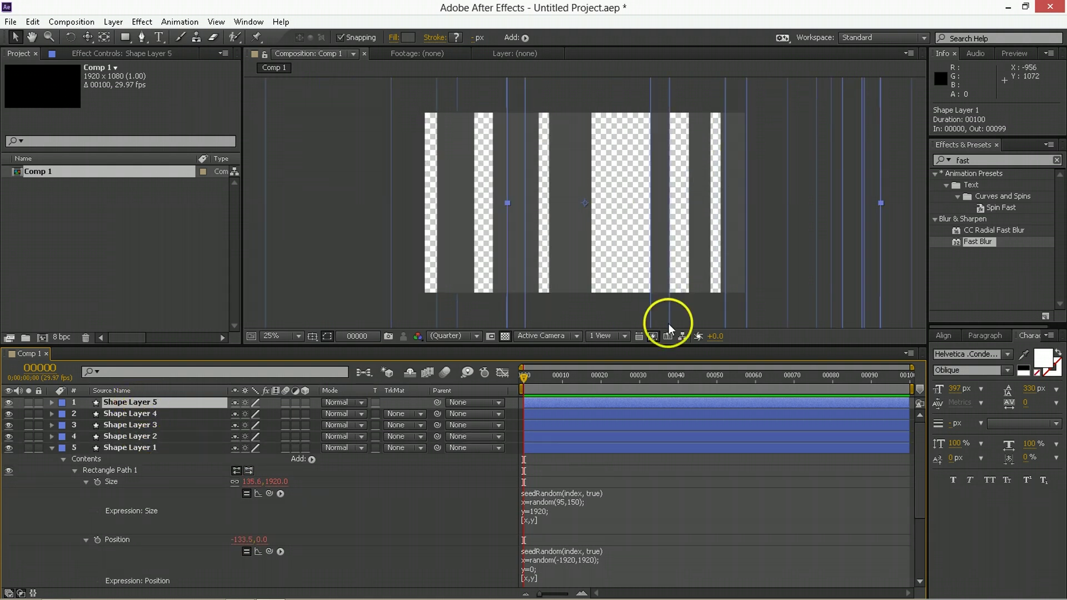
key("comma")
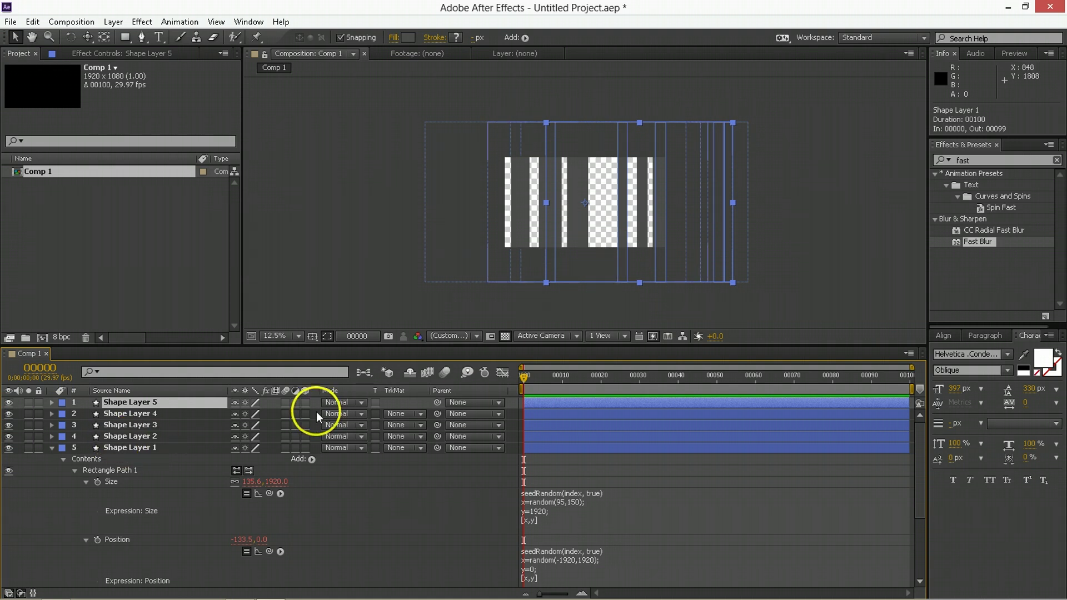
left_click_drag(305, 402, 307, 401)
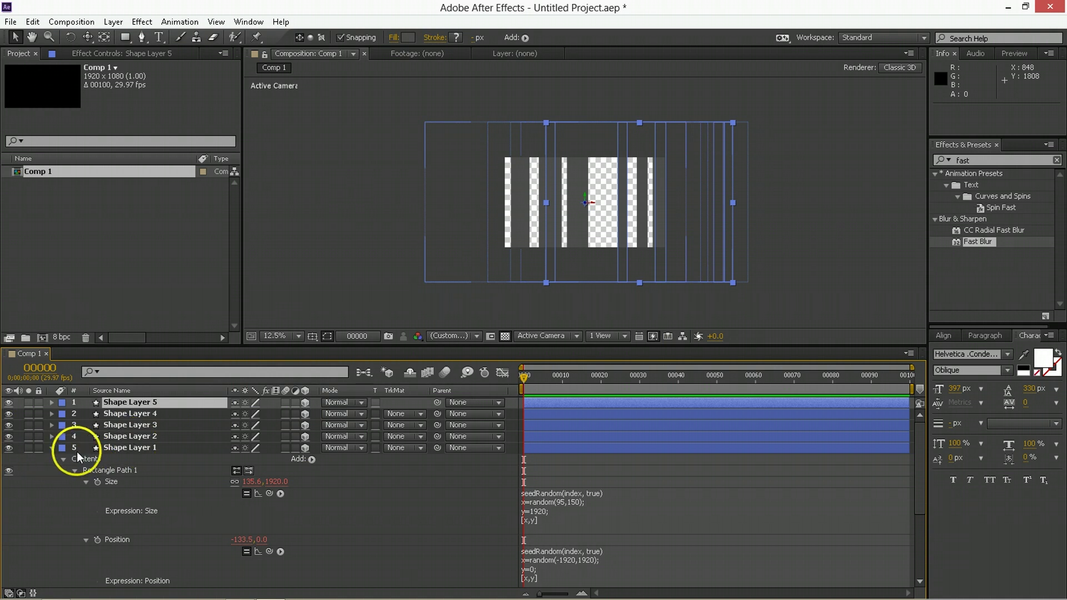
- Set Shape Layer 4's fill brightness to 50
left_click(51, 448)
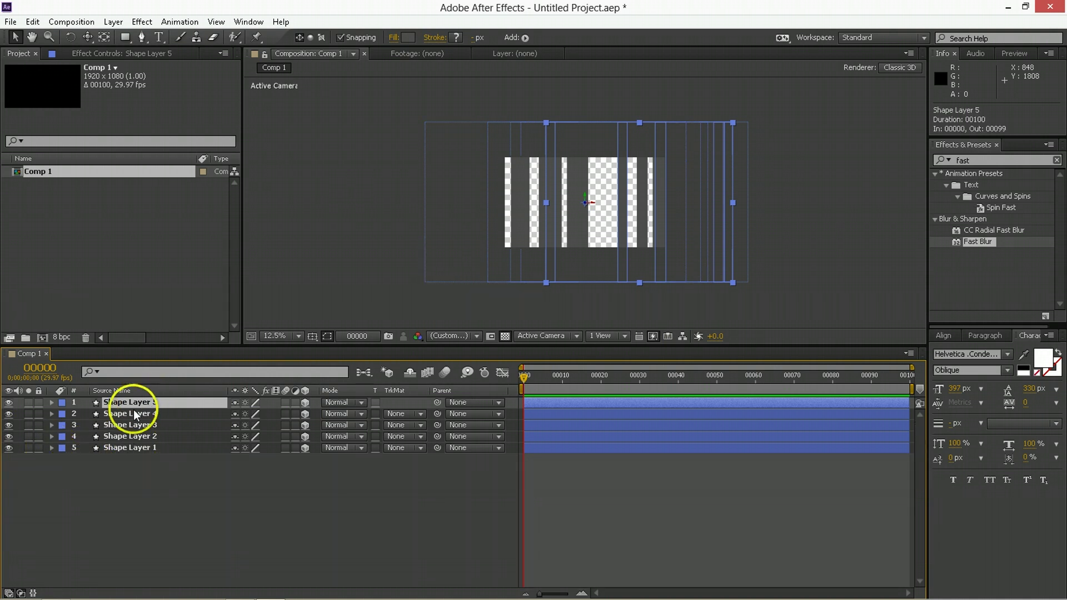
left_click(409, 38)
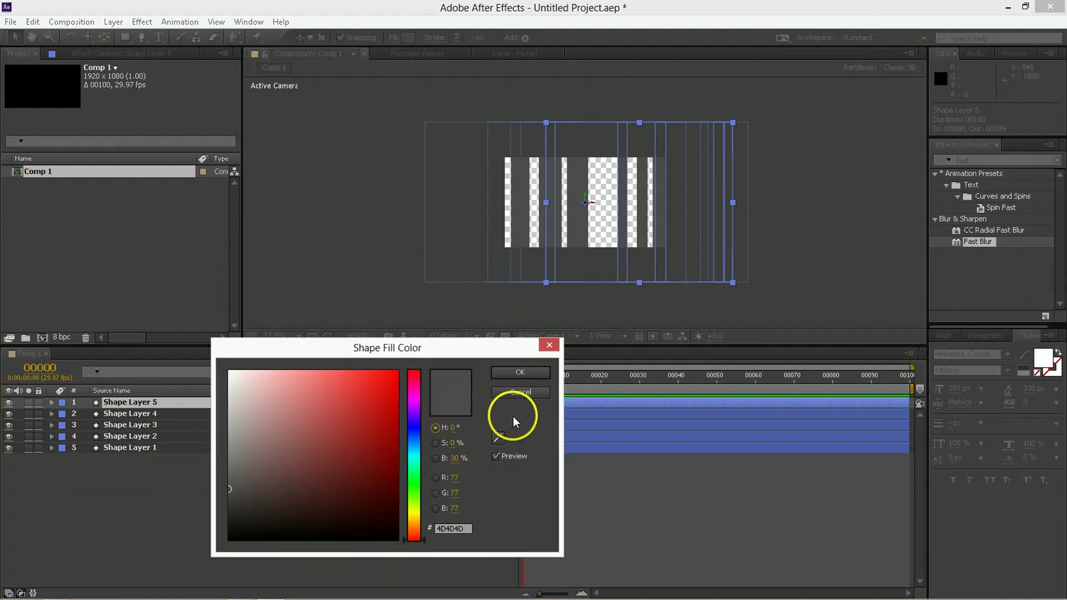
left_click(529, 393)
left_click(129, 413)
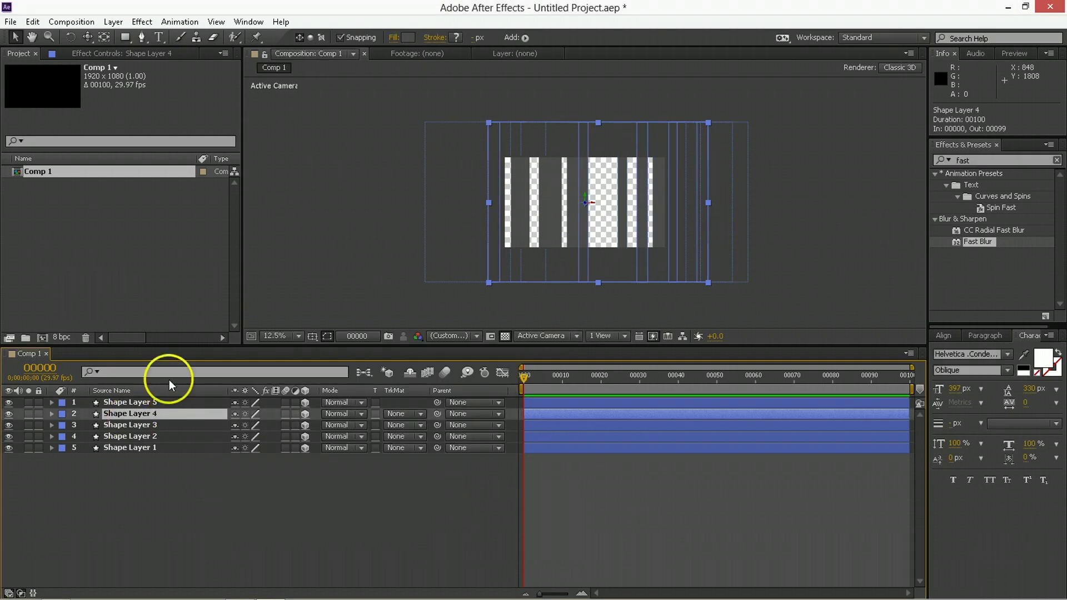
left_click(408, 37)
left_click(457, 458)
type("50")
key("Return")
- Set Shape Layer 3's fill brightness to 50
left_click(140, 423)
left_click(408, 37)
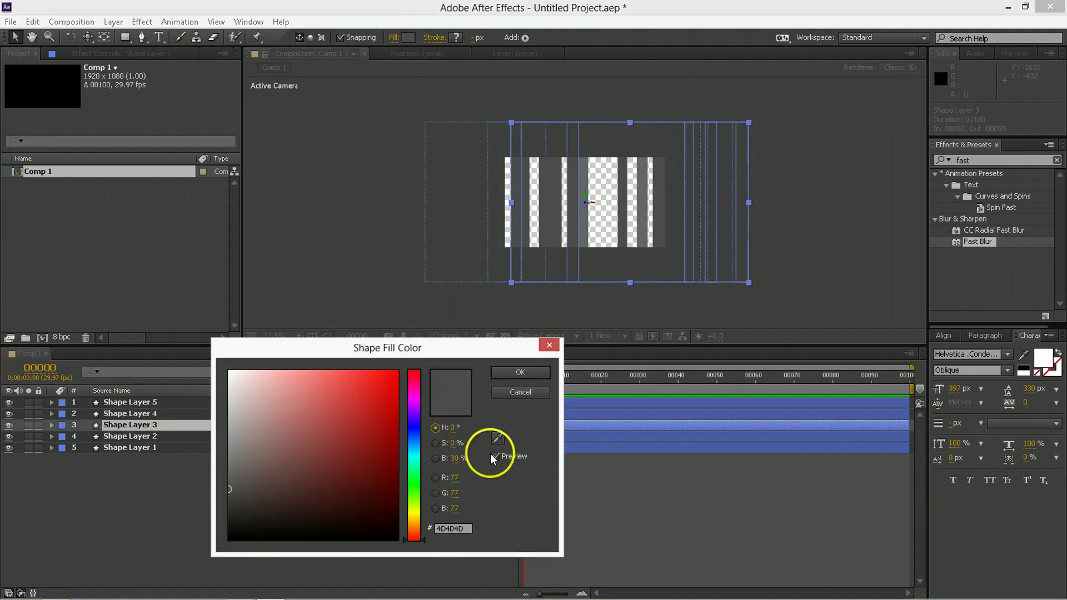
left_click(461, 464)
type("50")
key("Return")
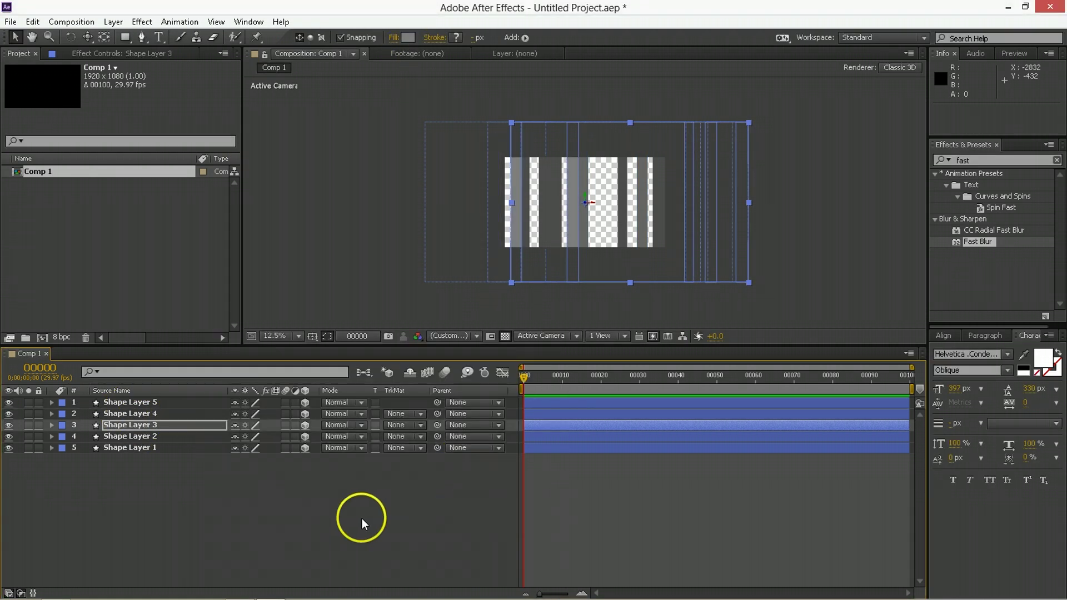
key("ctrl+Down")
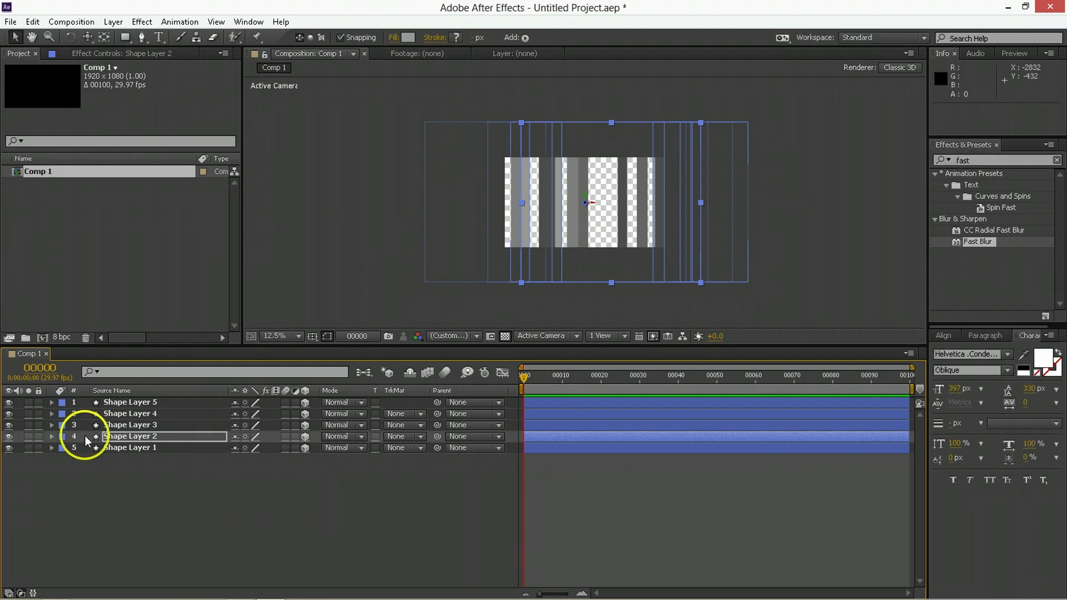
- Confirm Shape Layer 1's fill colour and zoom the viewer back to 25%
left_click(114, 447)
left_click(408, 38)
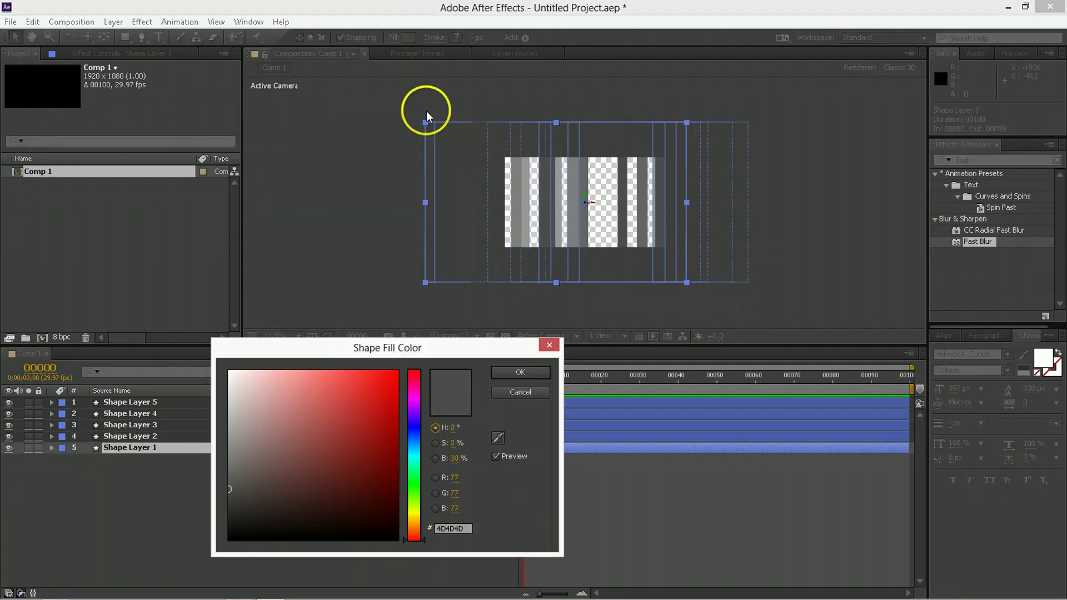
left_click(455, 458)
key("Return")
left_click(449, 502)
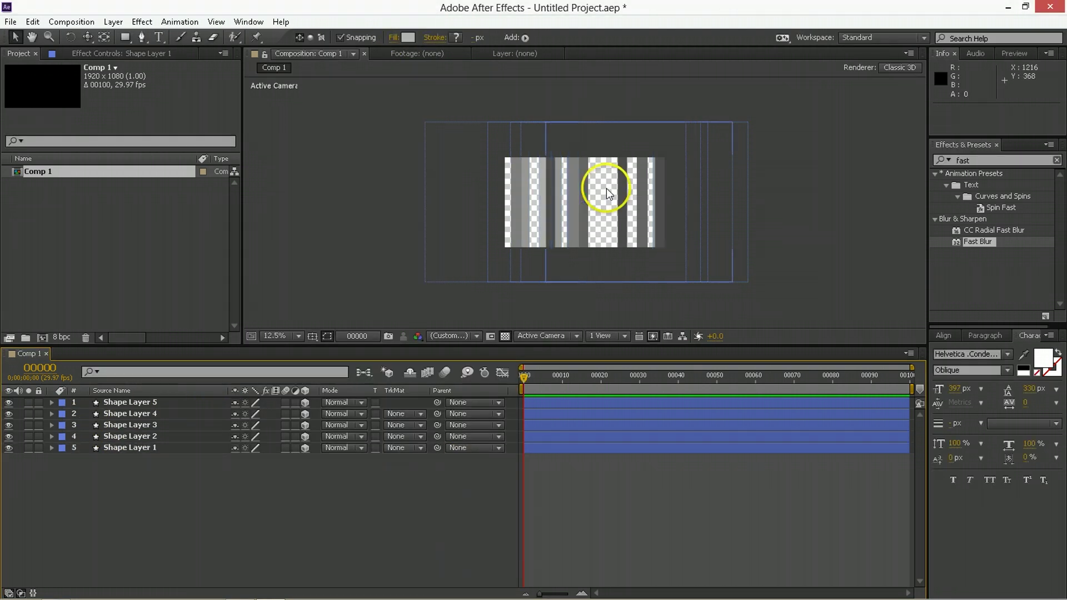
key("period")
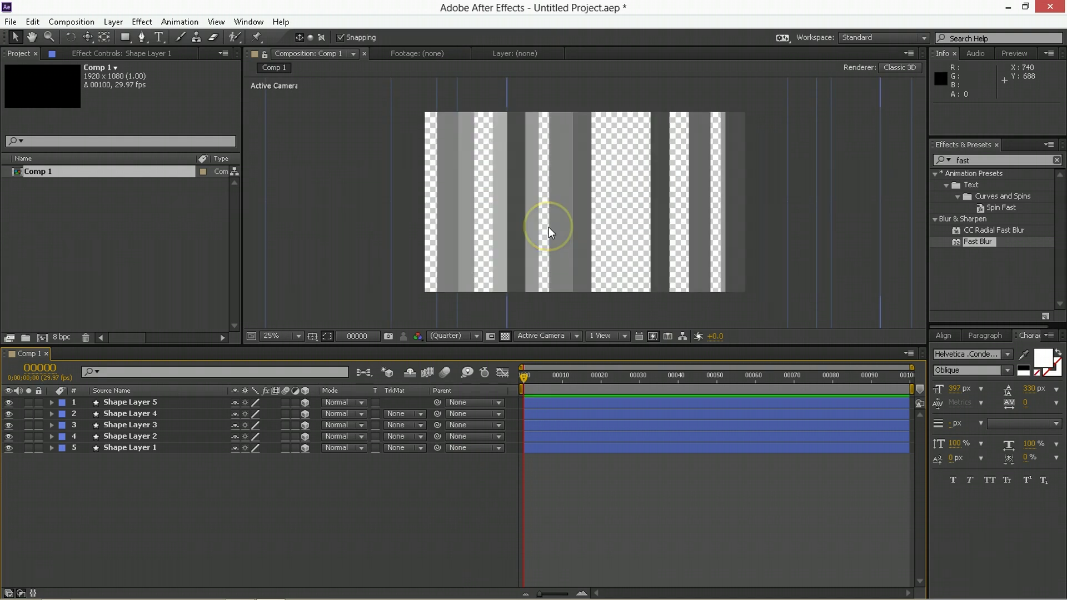
- Push Shape Layer 1 back in depth along Z and show its Position
mouse_move(147, 414)
left_mouse_down()
mouse_move(185, 478)
mouse_move(135, 412)
left_mouse_up()
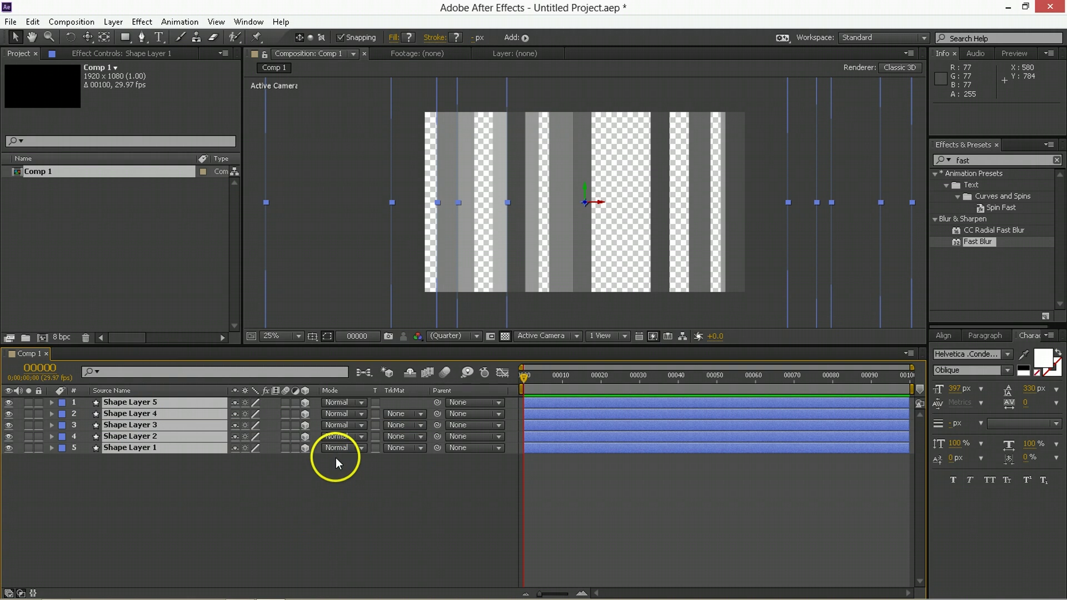
left_click(436, 325)
left_click(195, 449)
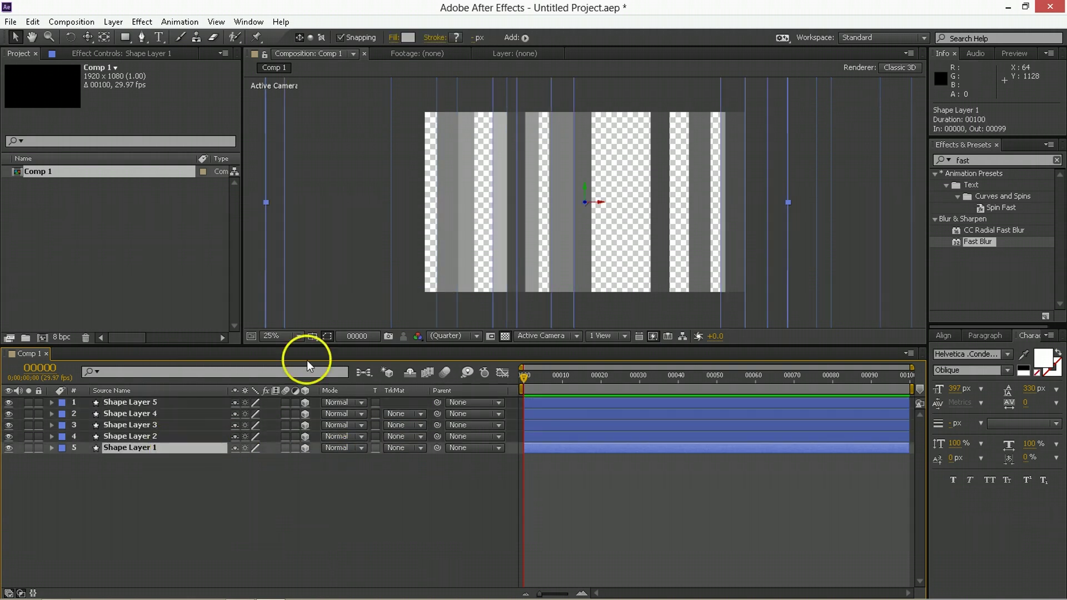
mouse_move(585, 202)
left_mouse_down()
mouse_move(570, 206)
mouse_move(571, 218)
left_mouse_up()
left_click_drag(586, 181, 422, 406)
key("p")
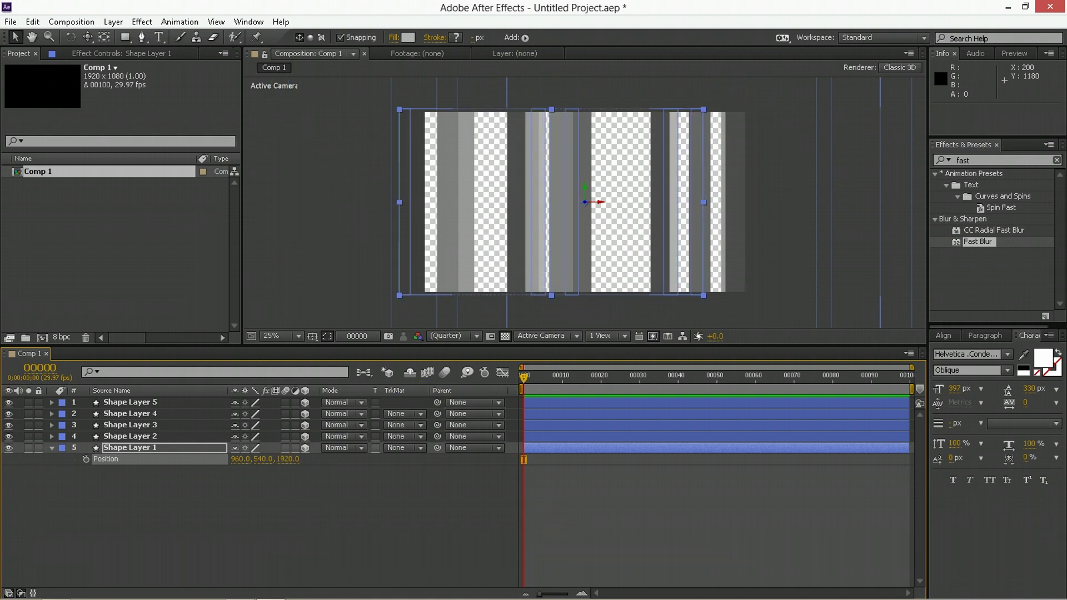
left_click(259, 525)
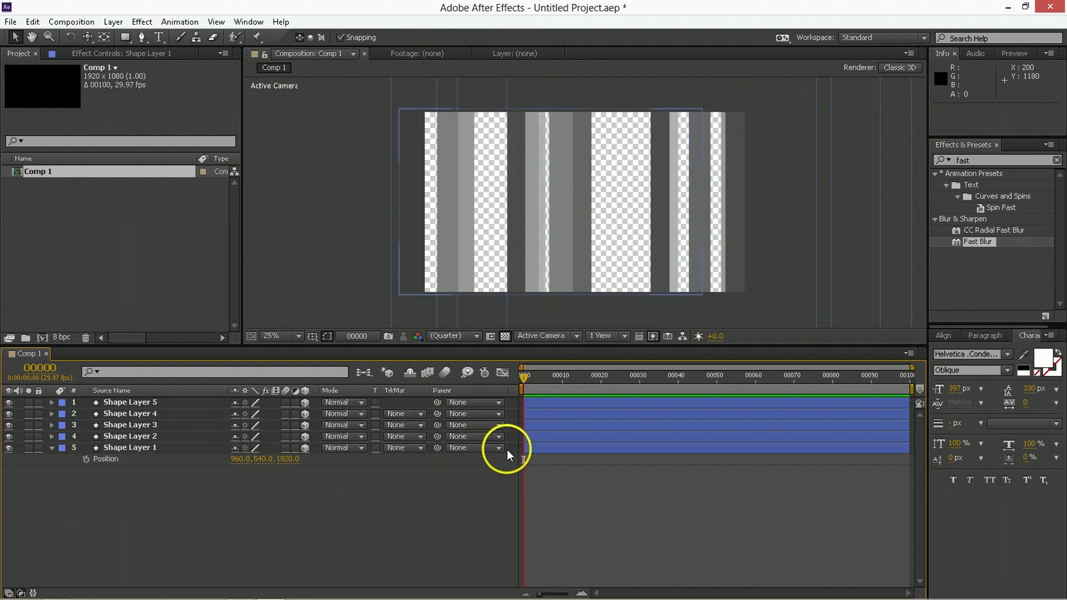
left_click(549, 446)
- Set the Z positions of Shape Layers 2 and 3 to 1600 and 1200
left_click(135, 440)
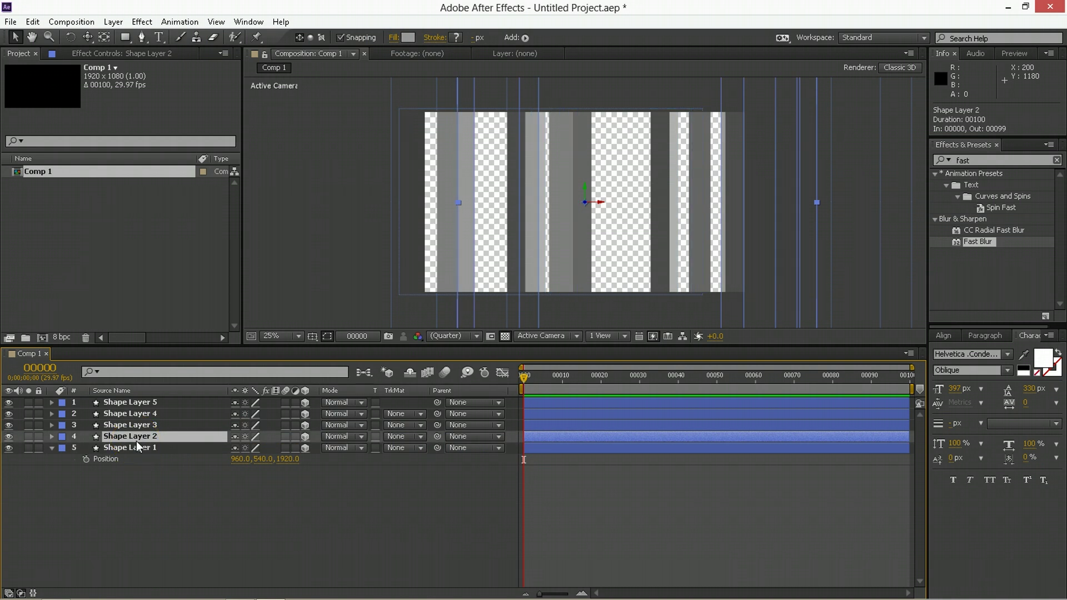
key("p")
left_click(288, 447)
type("1600")
key("Return")
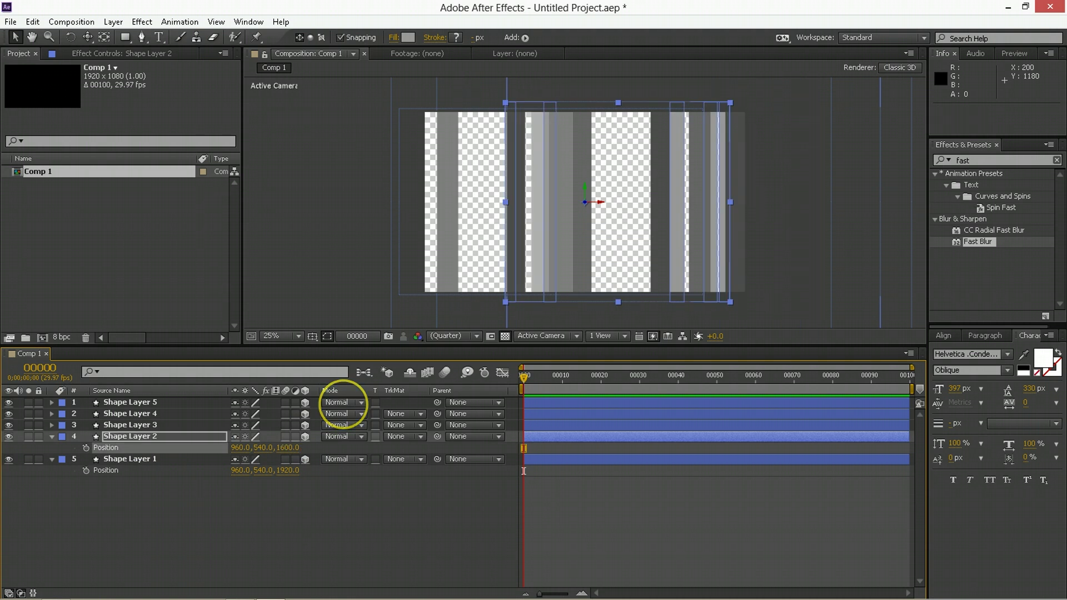
left_click(316, 425)
key("p")
left_click(286, 436)
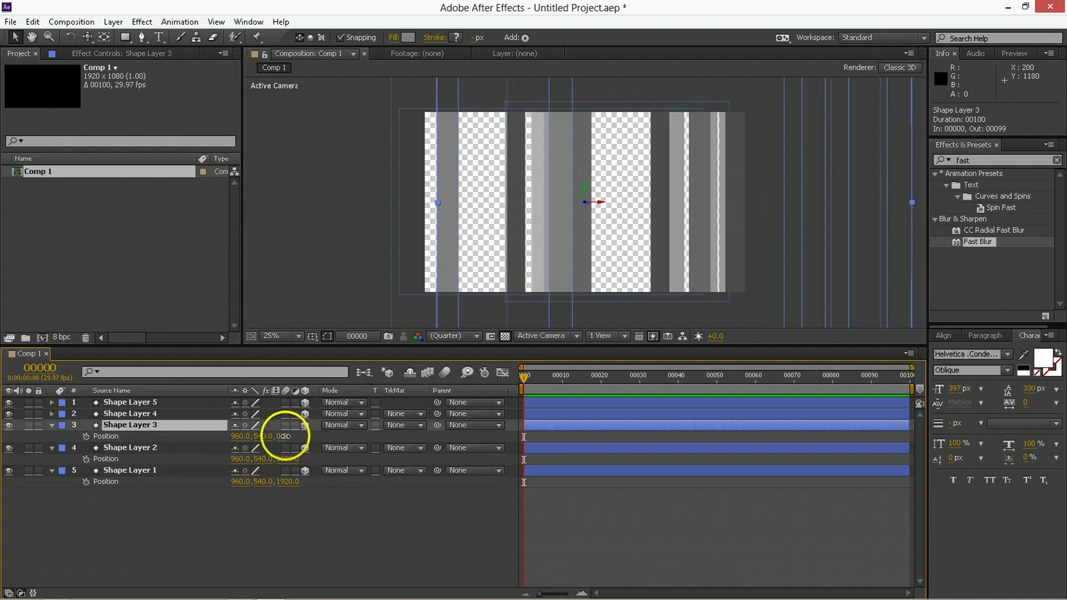
type("1200")
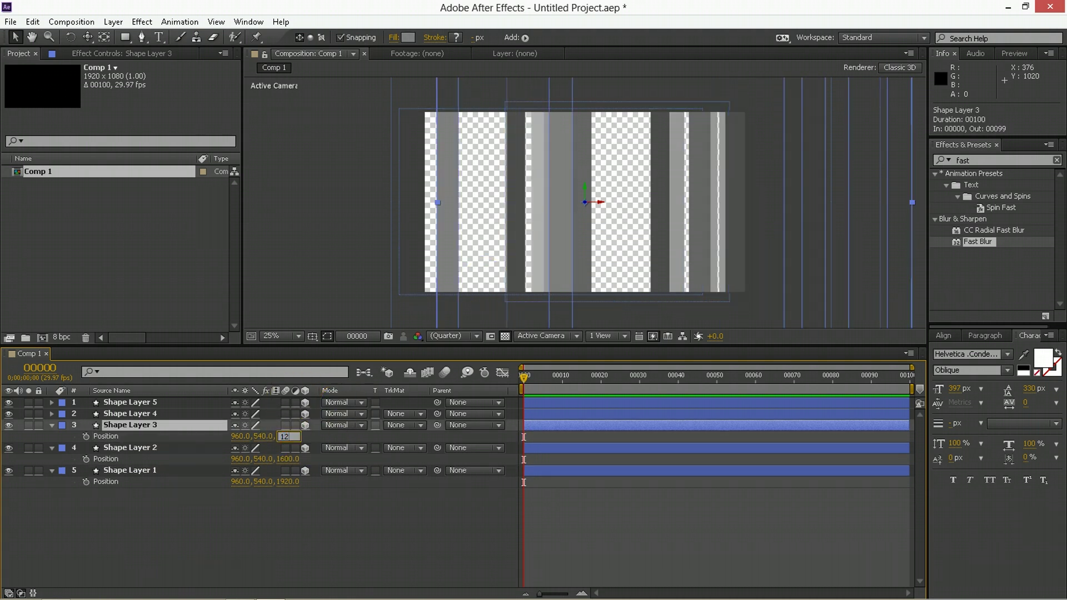
key("Return")
- Set Shape Layer 4's Z position to 800 and select Shape Layer 5
left_click(429, 302)
key("p")
left_click(283, 424)
type("800")
key("Return")
left_click(139, 402)
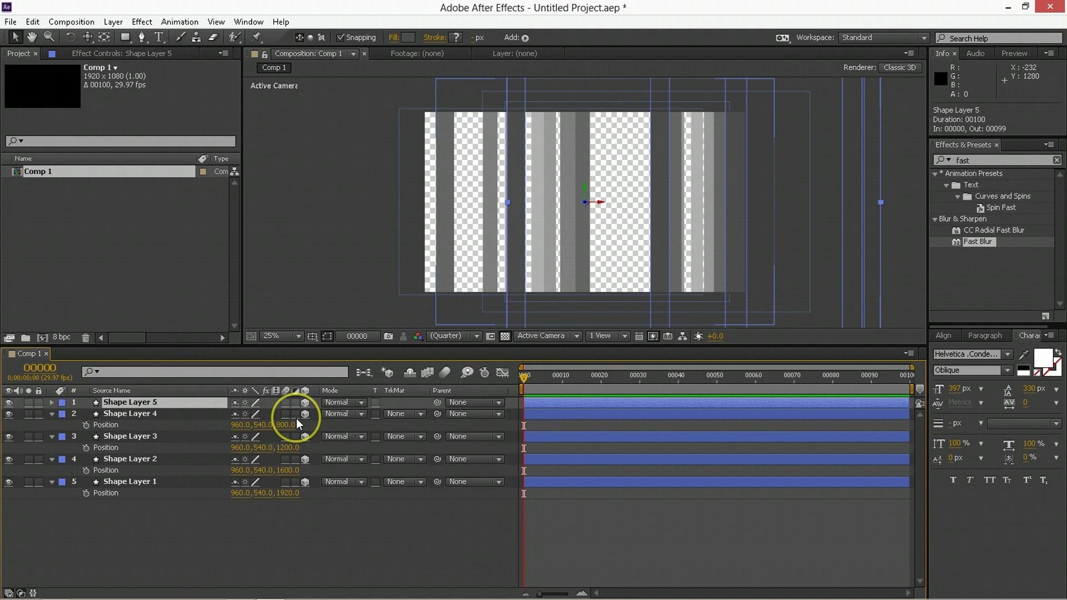
- Add a new camera layer, Camera 1, above the five shape layers
left_click(221, 519)
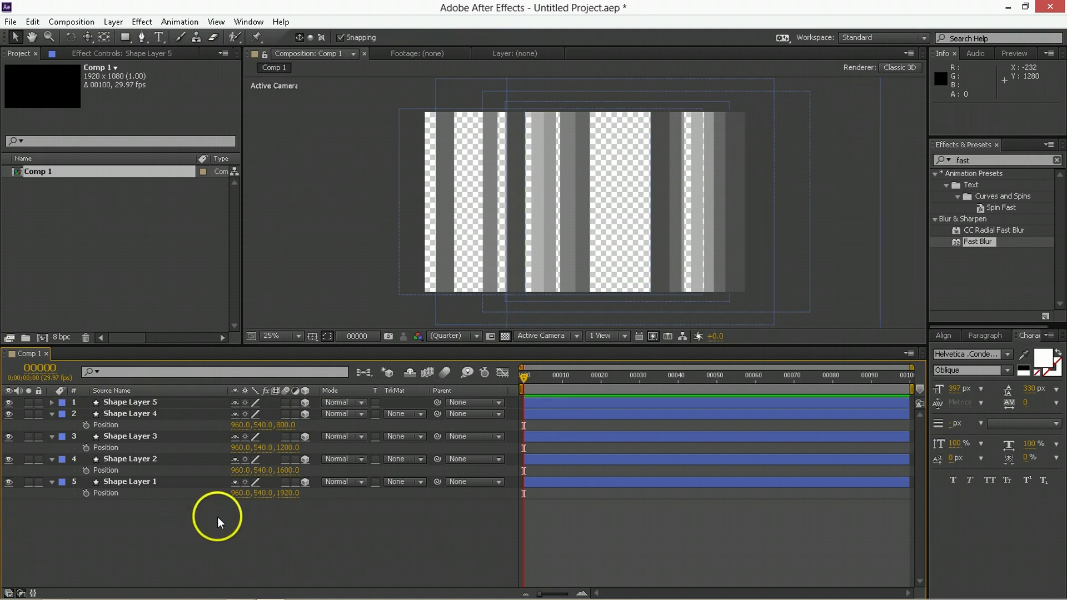
right_click(219, 517)
mouse_move(317, 389)
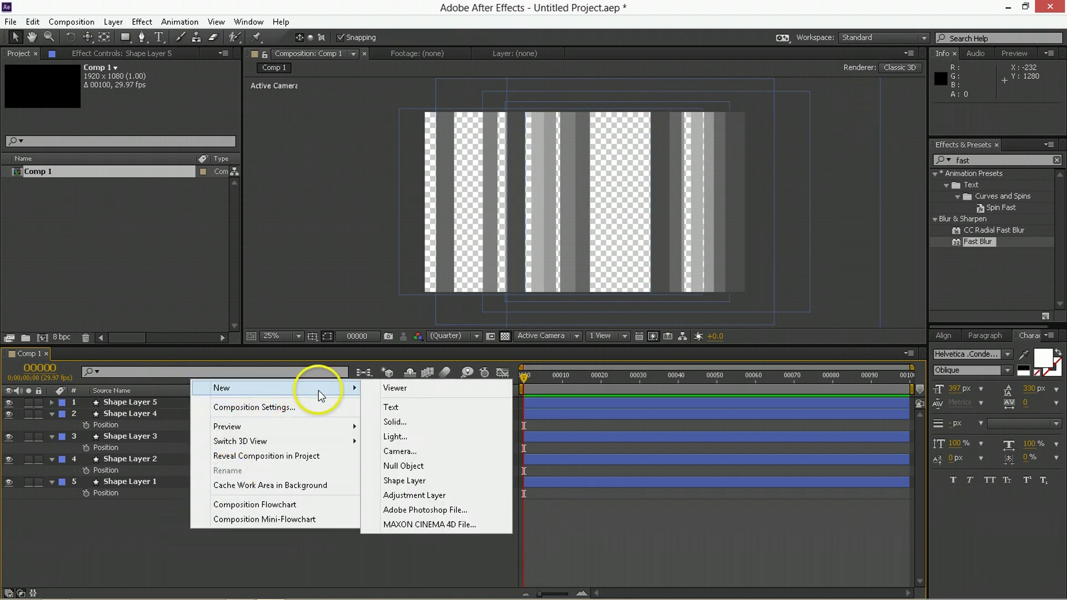
left_click(418, 452)
left_click(416, 419)
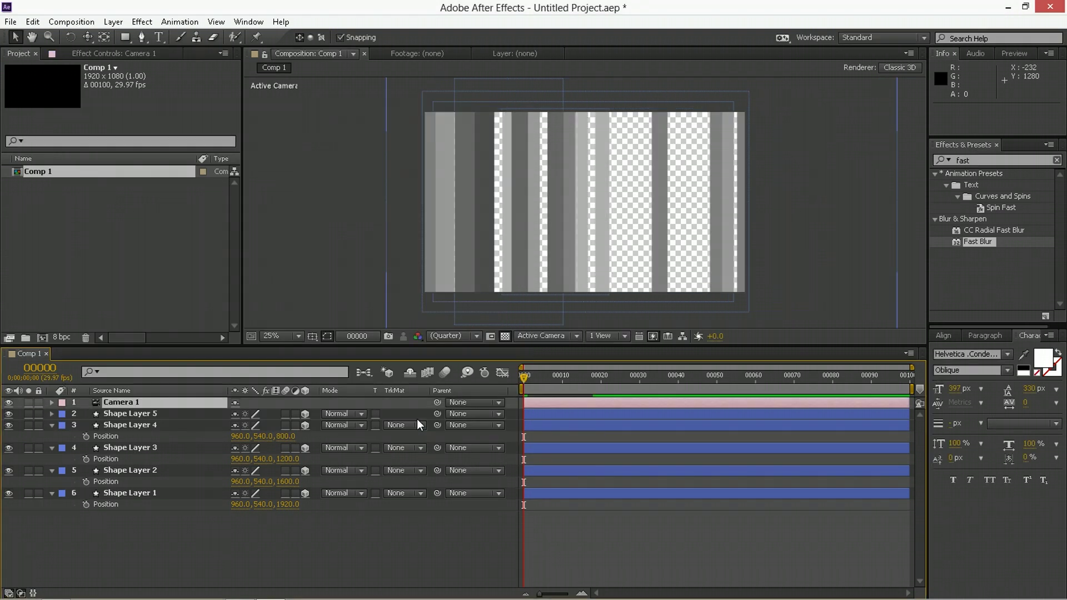
mouse_move(437, 448)
left_mouse_down()
mouse_move(604, 248)
mouse_move(654, 267)
left_mouse_up()
scroll(653, 268, "down", 2)
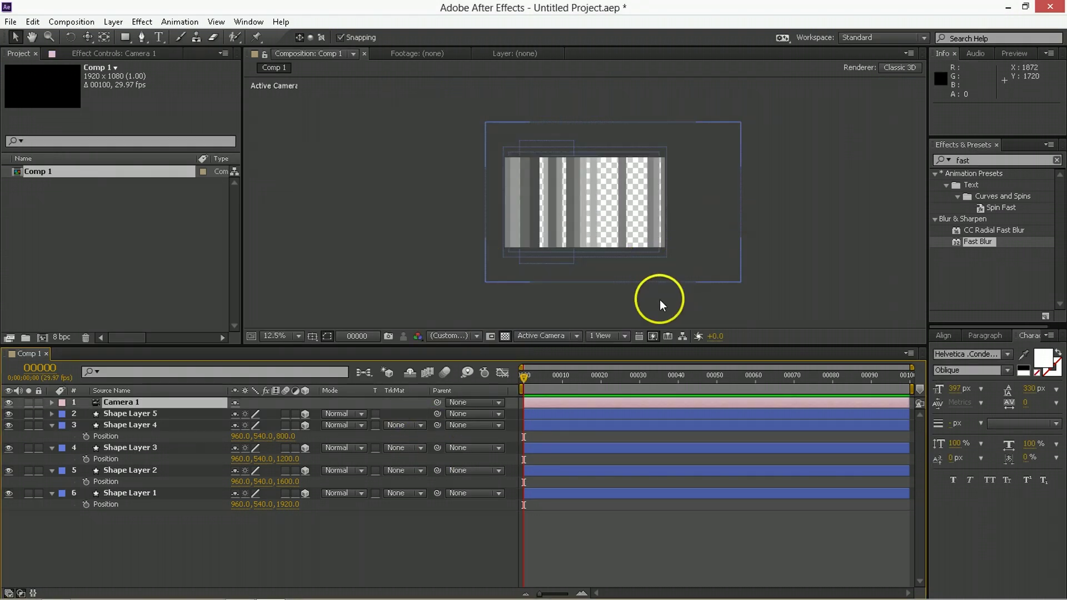
scroll(604, 247, "up", 1)
left_click(172, 530)
- Create a pale blue solid layer to serve as the background
right_click(154, 528)
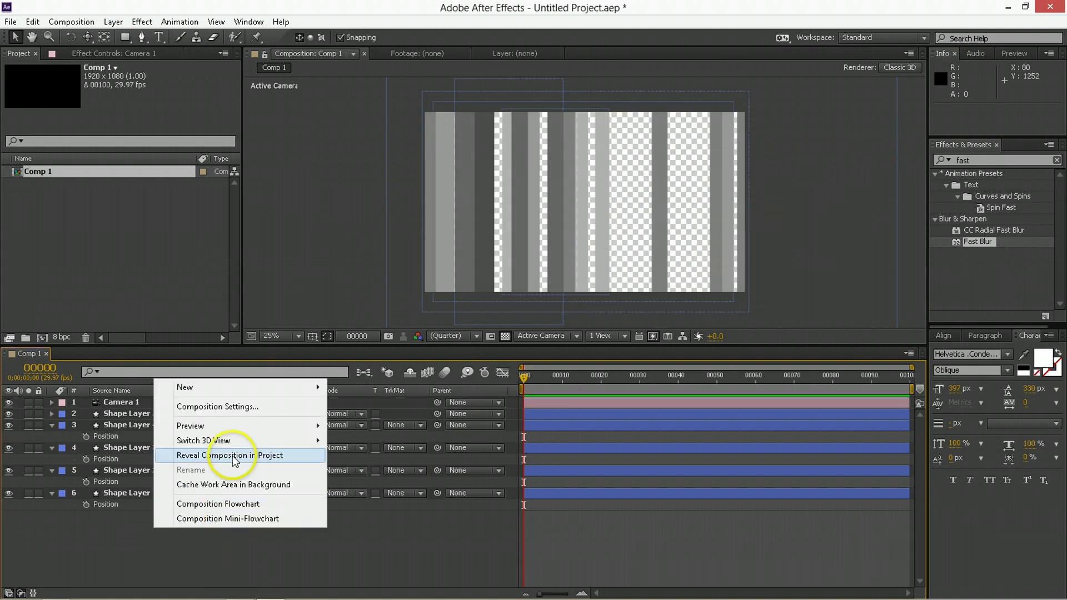
left_click(240, 411)
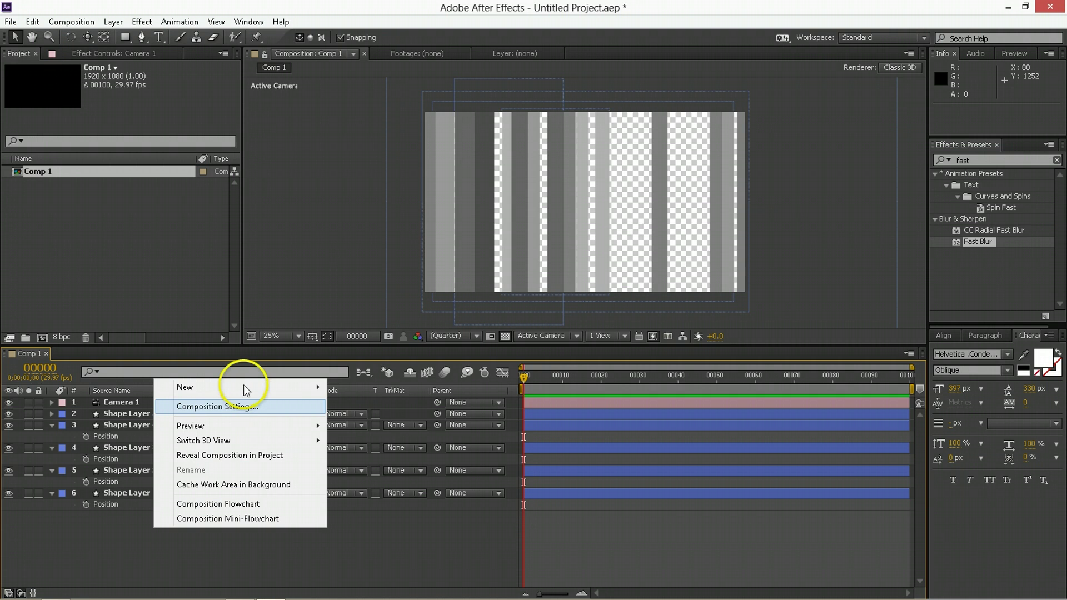
mouse_move(243, 385)
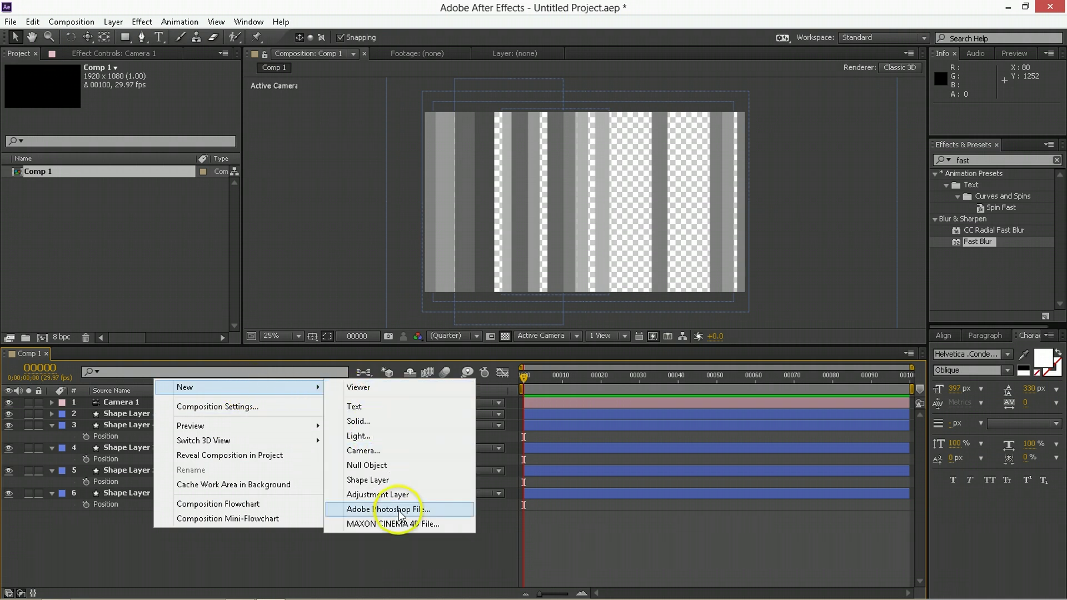
left_click(373, 420)
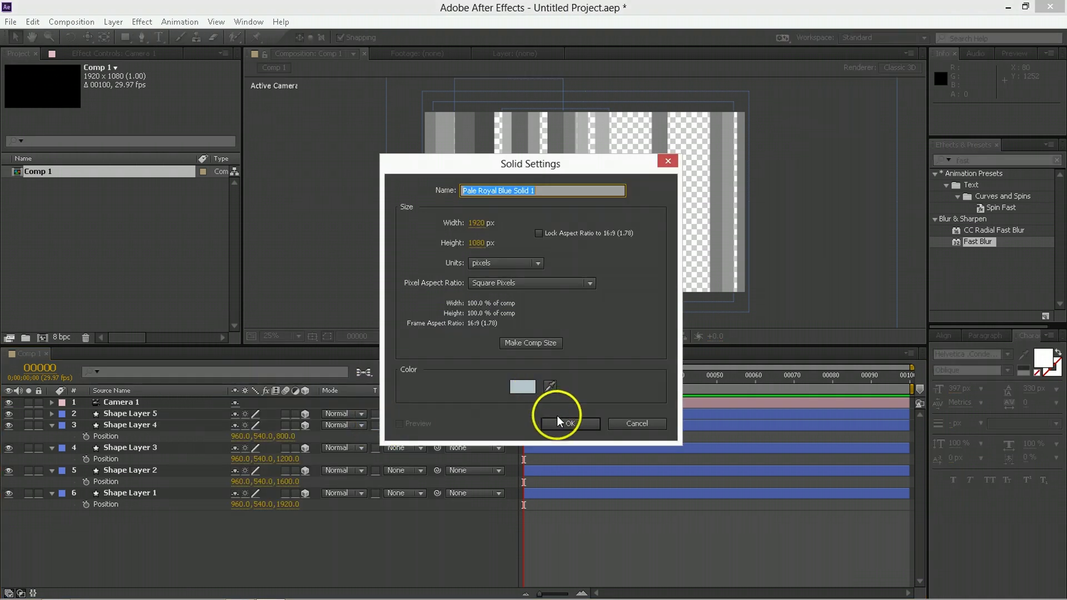
left_click(535, 393)
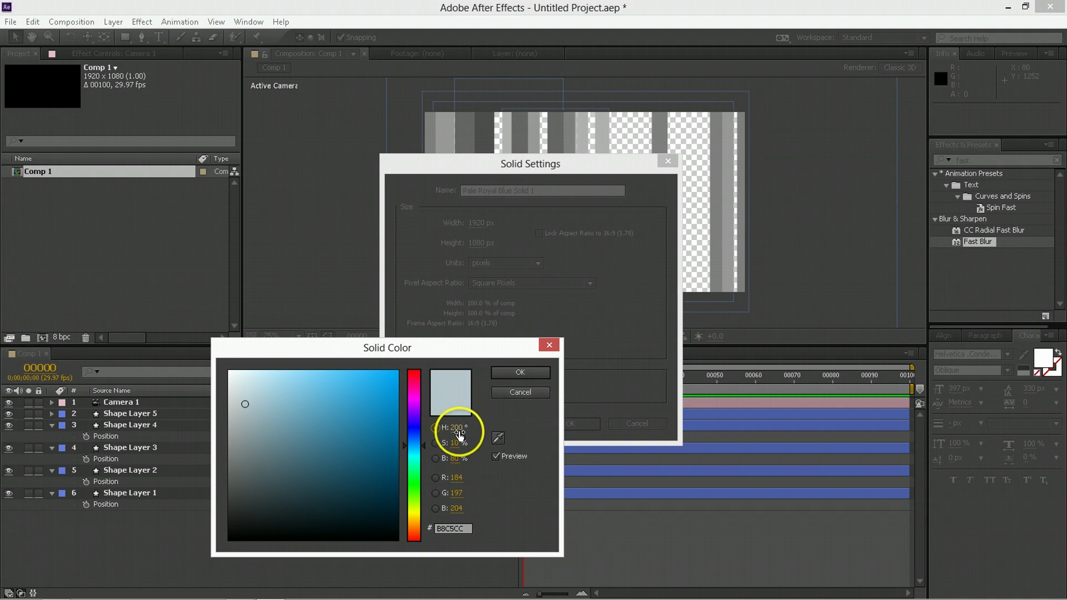
left_click(456, 457)
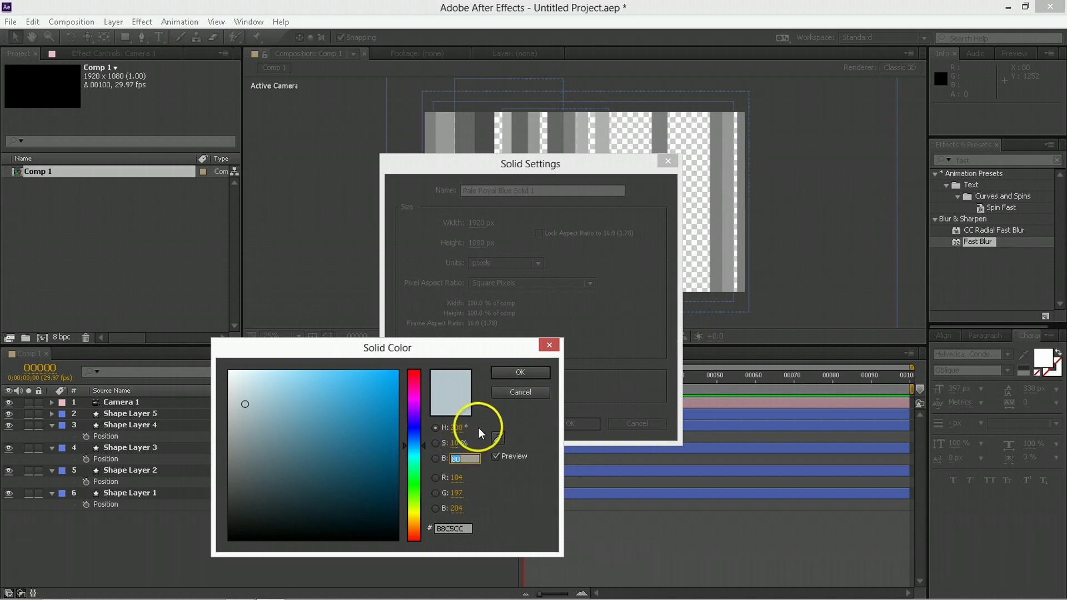
left_click(515, 376)
key("Return")
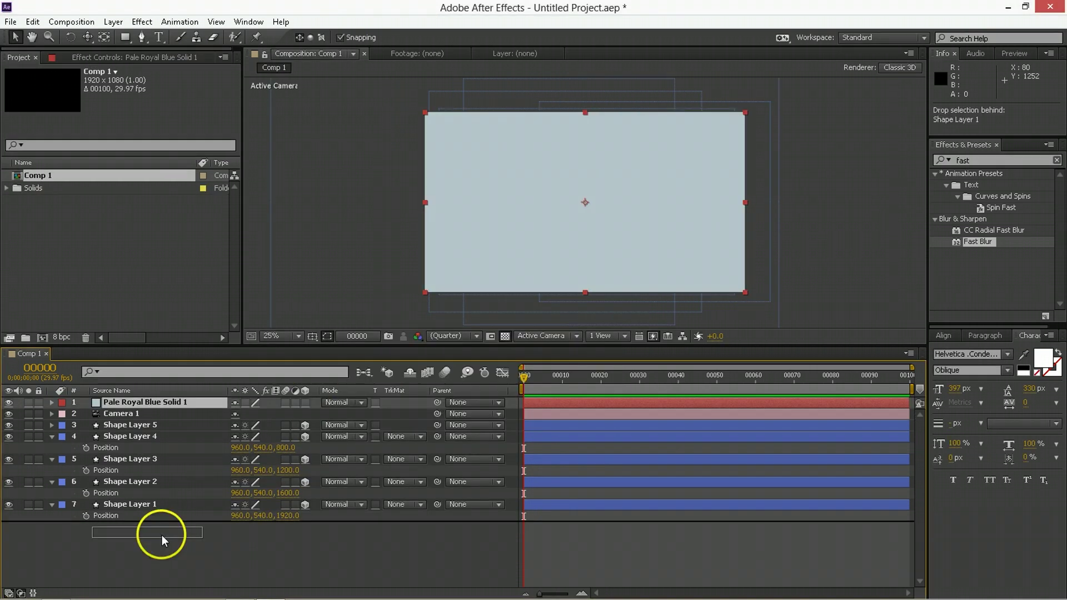
- Add an empty adjustment layer to the composition
right_click(125, 538)
mouse_move(189, 398)
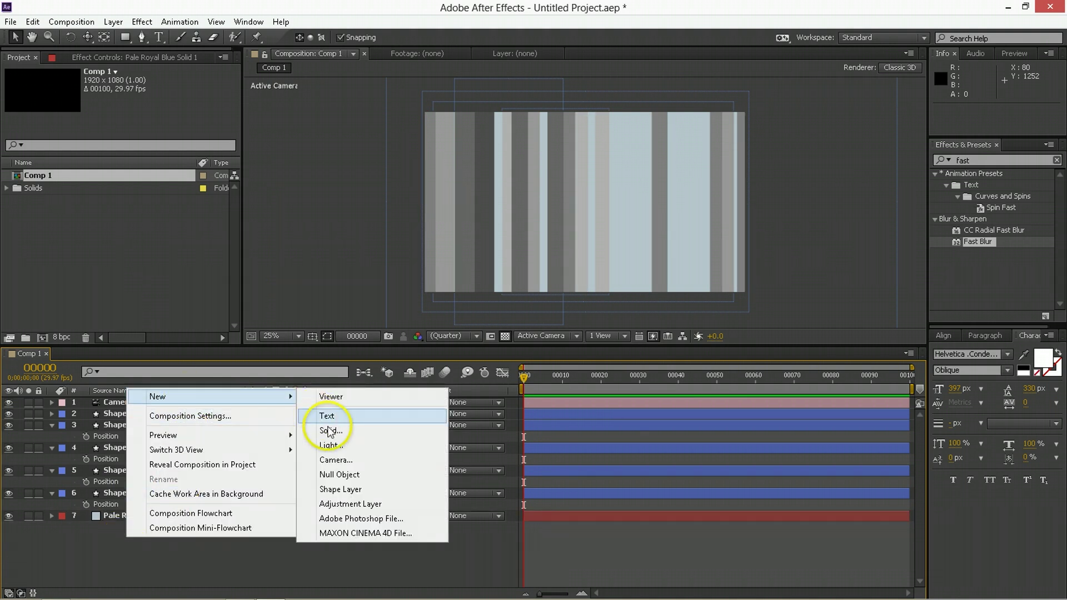
left_click(350, 503)
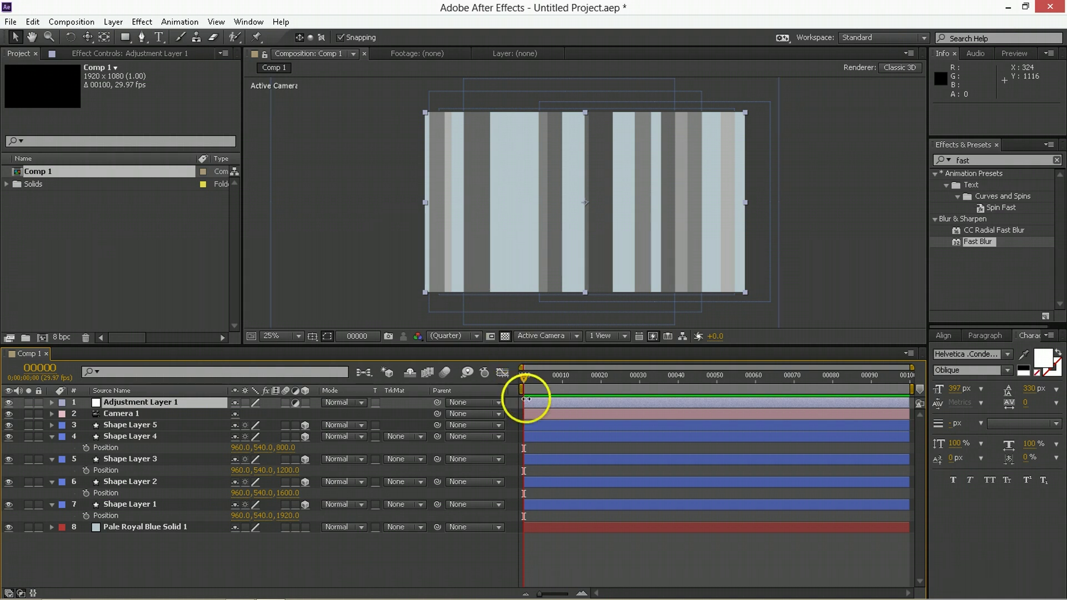
- Turn off Camera 1's auto-orientation
left_click(125, 412)
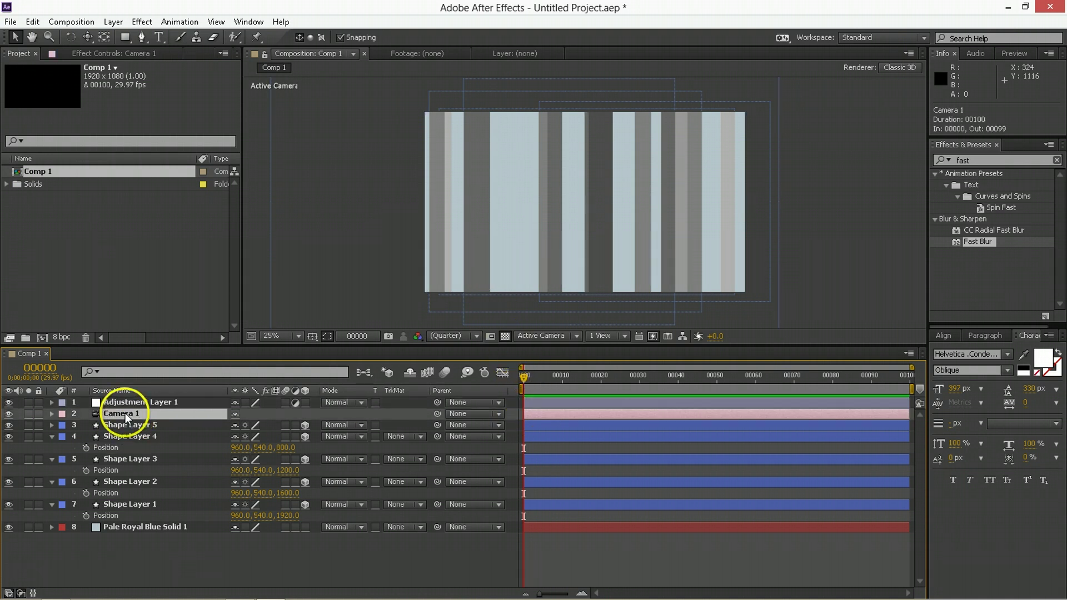
key("p")
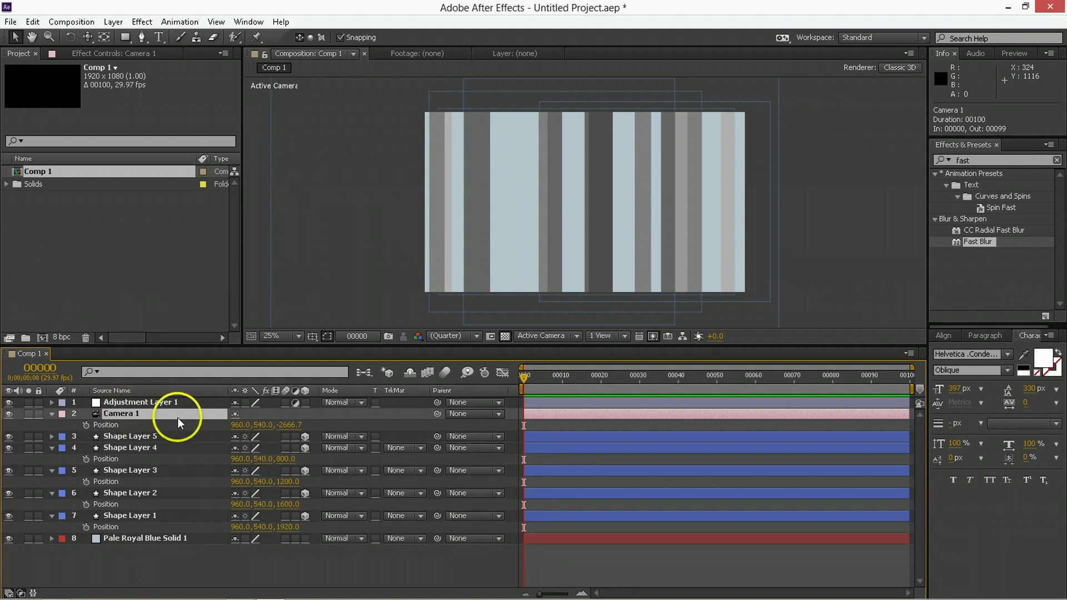
left_click(114, 22)
mouse_move(192, 178)
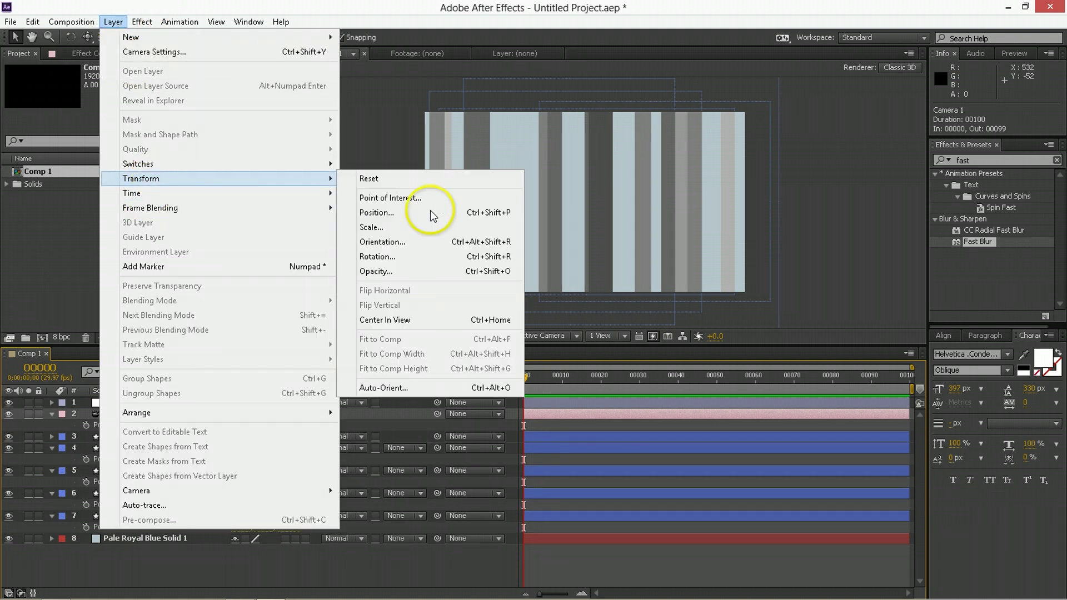
left_click(393, 388)
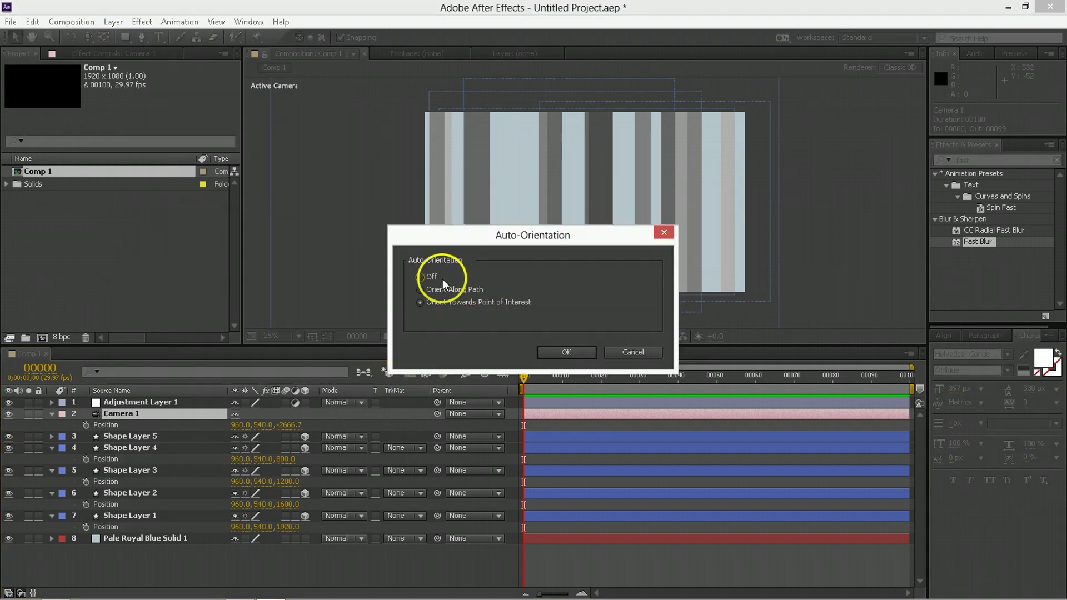
left_click(564, 351)
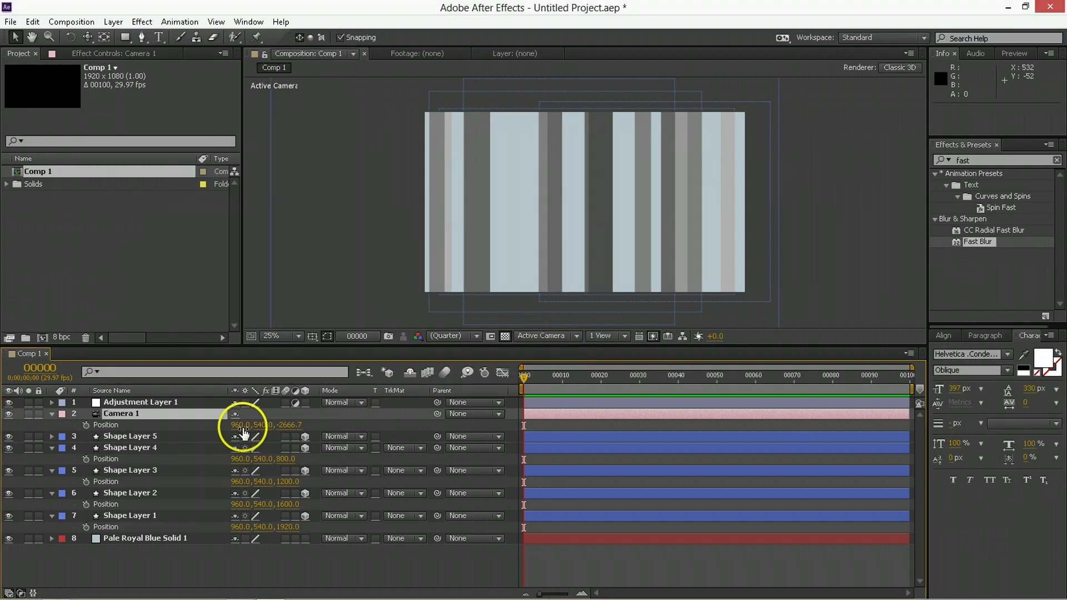
- Set Camera 1's Position X to 4310 and keyframe it at frame 0
left_click_drag(240, 424, 245, 429)
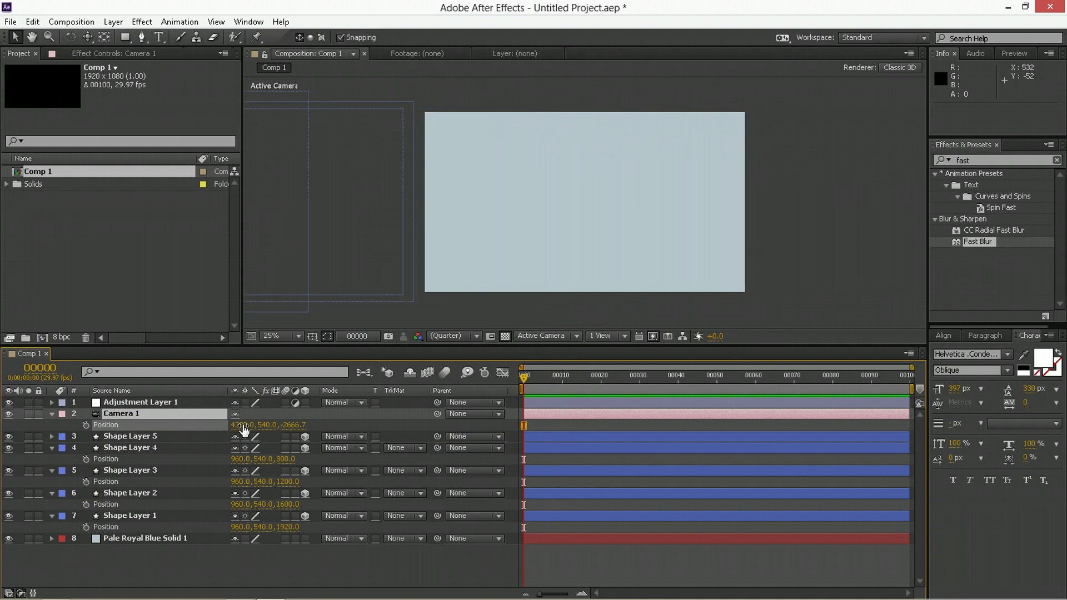
left_click(512, 415)
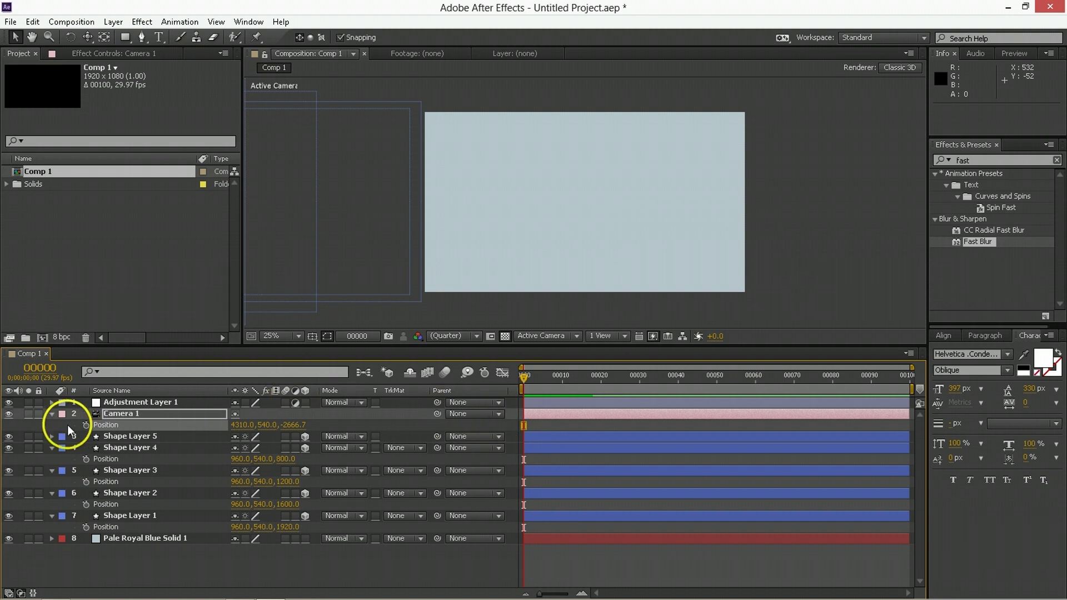
left_click(86, 425)
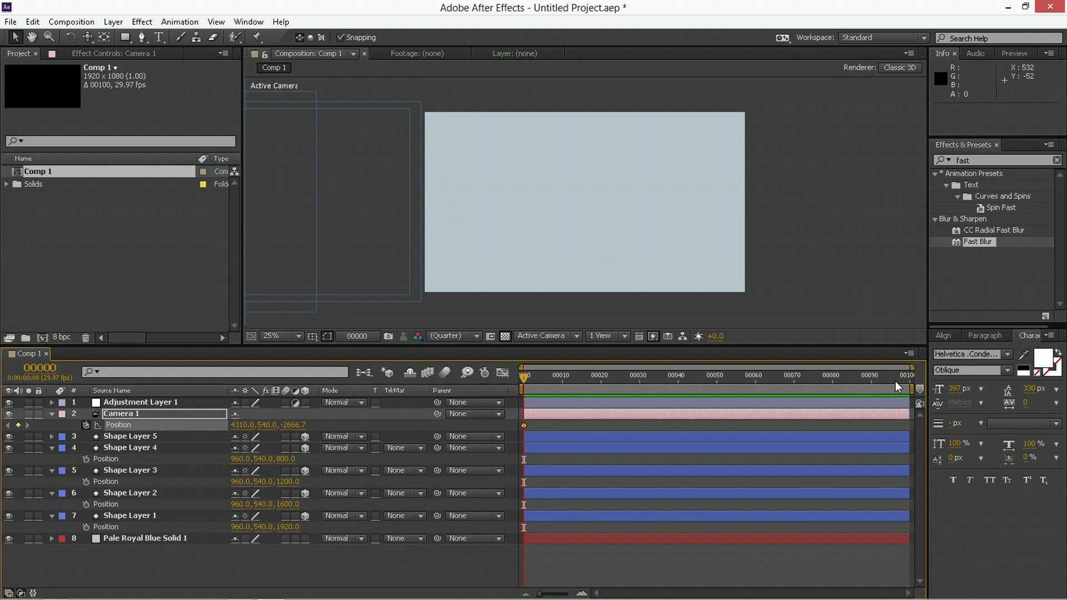
- Keyframe Camera 1's Position X at -2350 on the last frame, 99
key("End")
left_click_drag(250, 425, 98, 436)
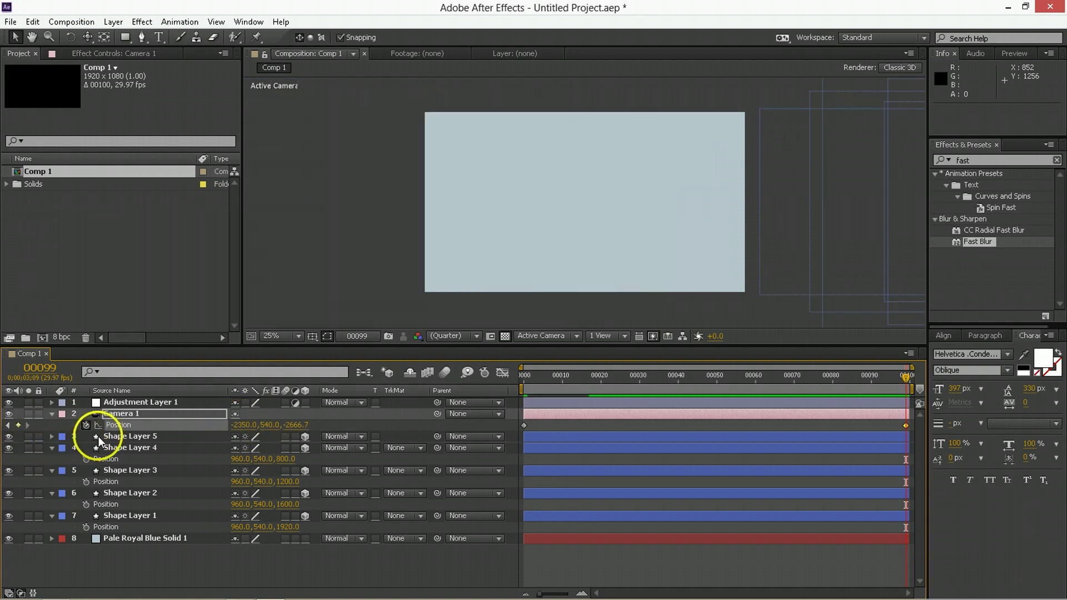
left_click(183, 426)
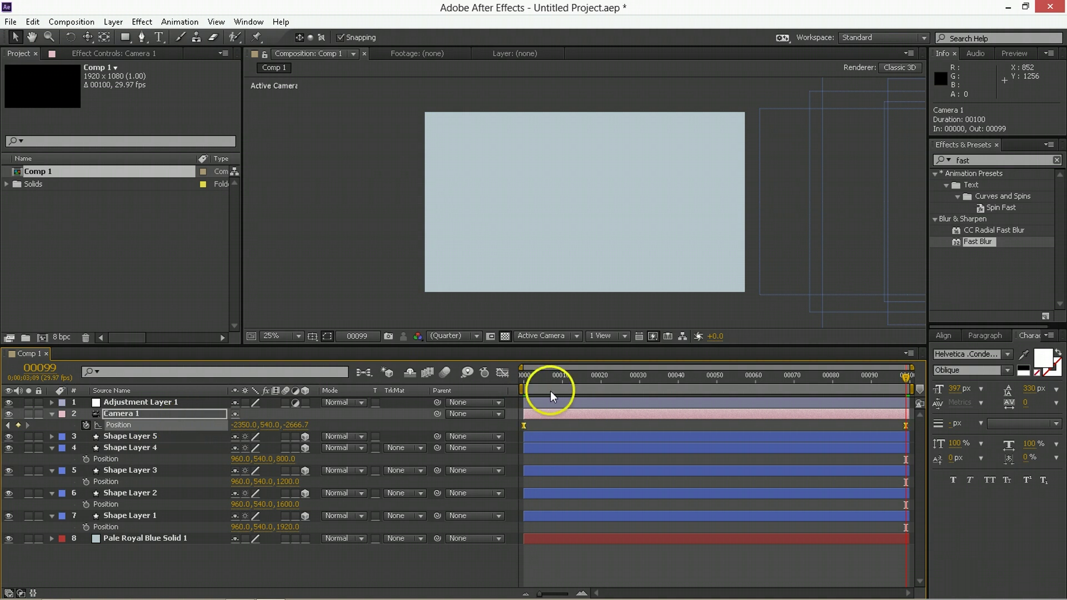
- Preview the camera pan from the start, stopping at frame 54
left_click(532, 385)
key("space")
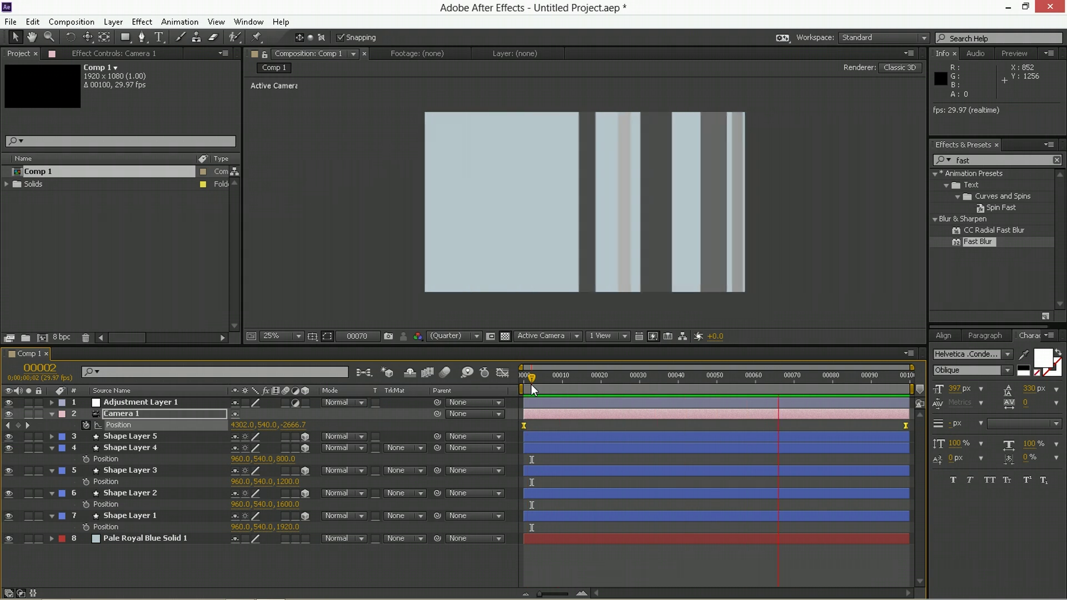
left_click(731, 386)
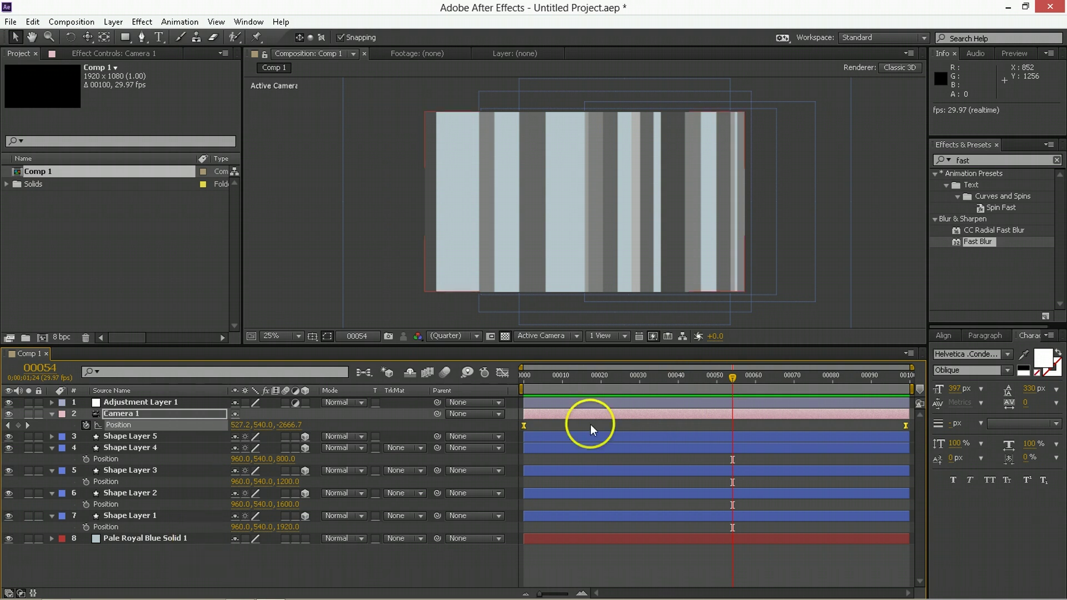
- Apply Gradient Ramp to Adjustment Layer 1 with its start point at 1704, 112
left_click(630, 400)
left_click(1020, 160)
type("ramp")
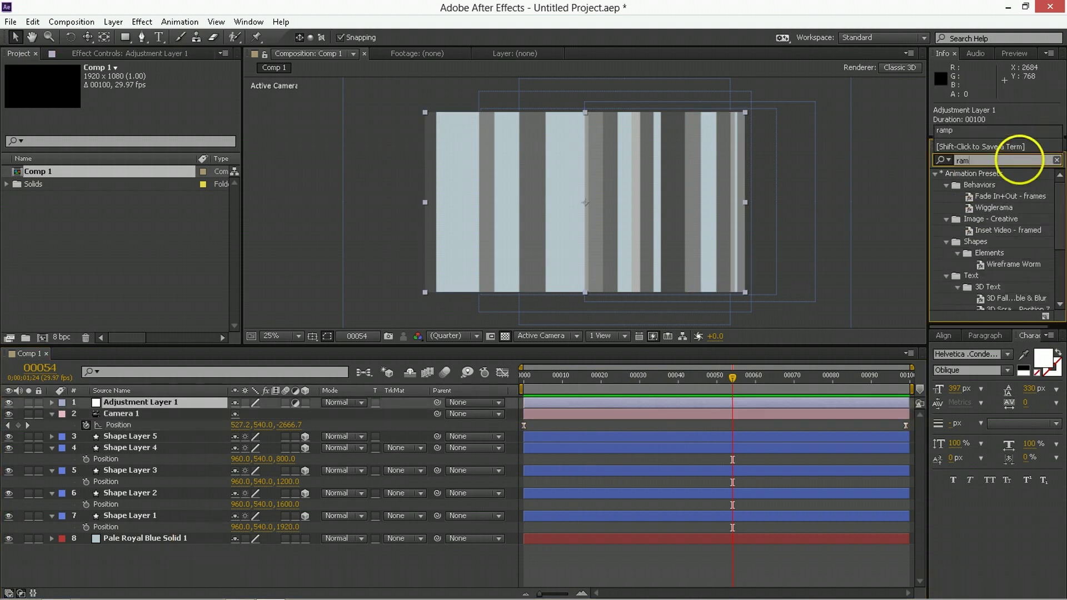
left_click(138, 90)
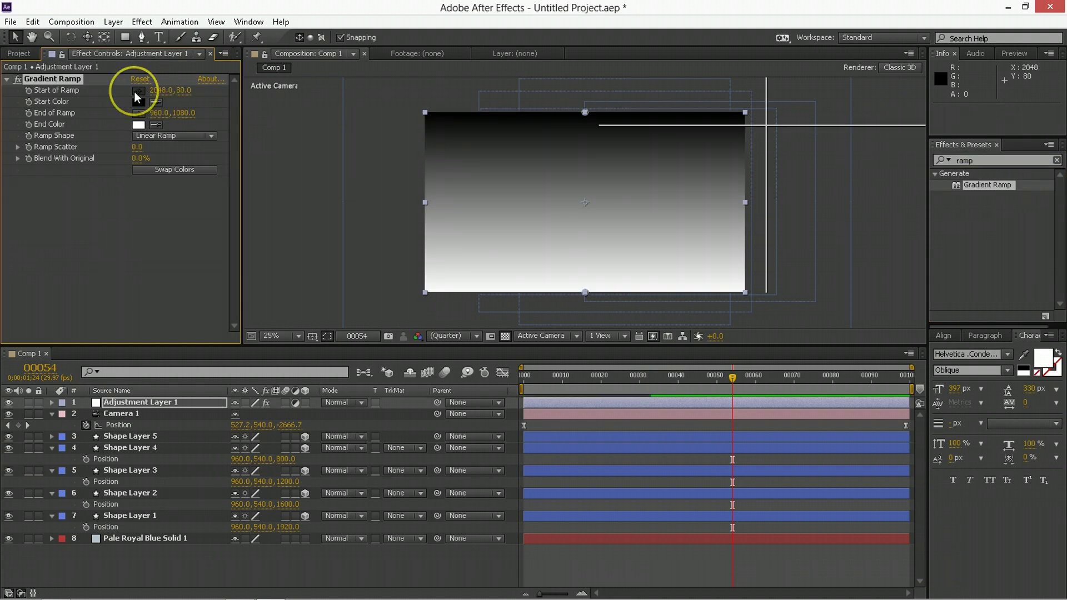
left_click(717, 121)
left_click_drag(718, 119, 712, 125)
- Set the ramp end point to 136, 1120 and Blend With Original to 50%
left_click(139, 113)
left_click(426, 287)
left_click_drag(428, 288, 438, 289)
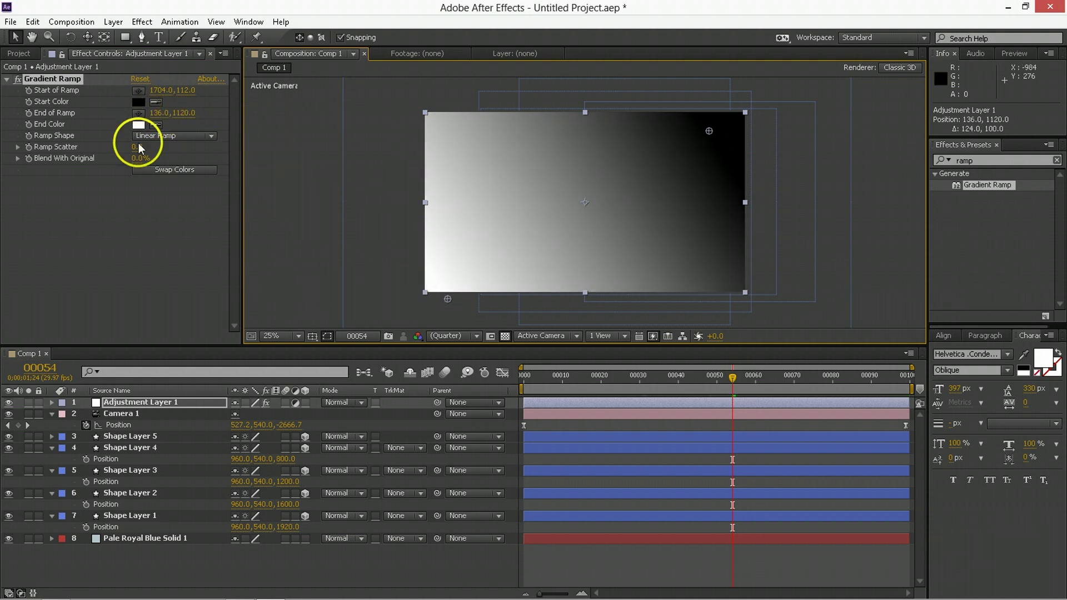
left_click(139, 158)
type("50")
key("Return")
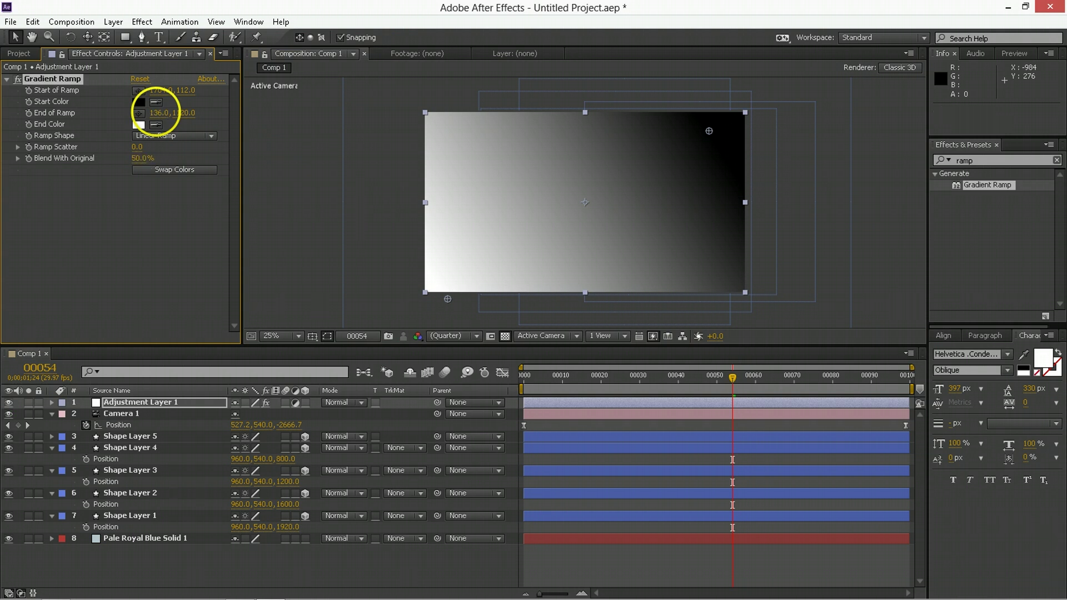
- Set the Gradient Ramp start colour to dark purple 1E0844
left_click(139, 103)
left_click(414, 417)
left_click_drag(382, 487, 379, 494)
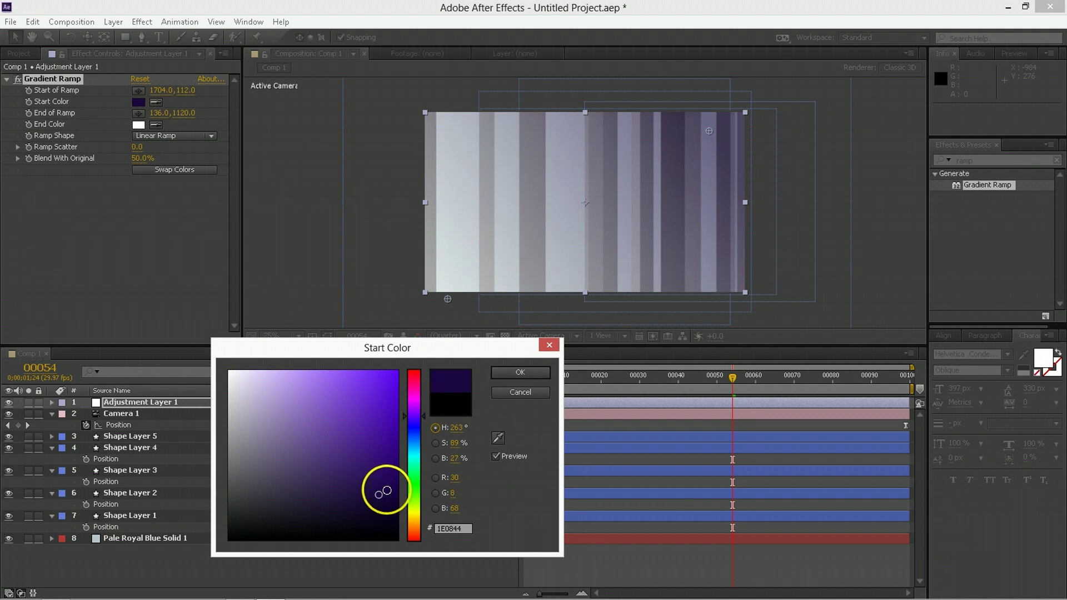
left_click(539, 372)
- Set the Gradient Ramp end colour to golden yellow C79D0D
left_click(139, 125)
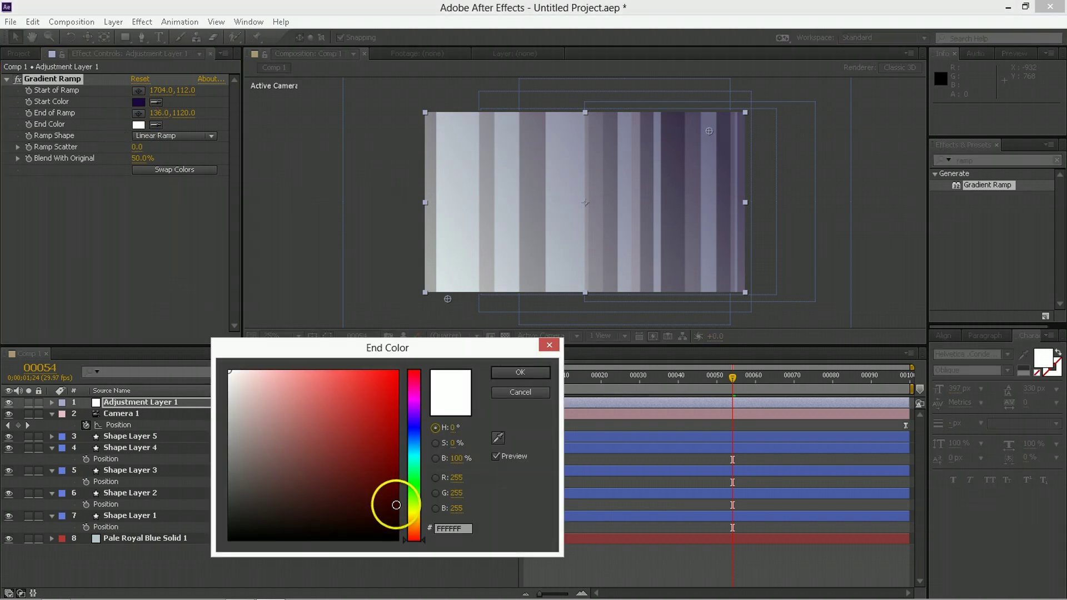
left_click(414, 525)
left_click(392, 405)
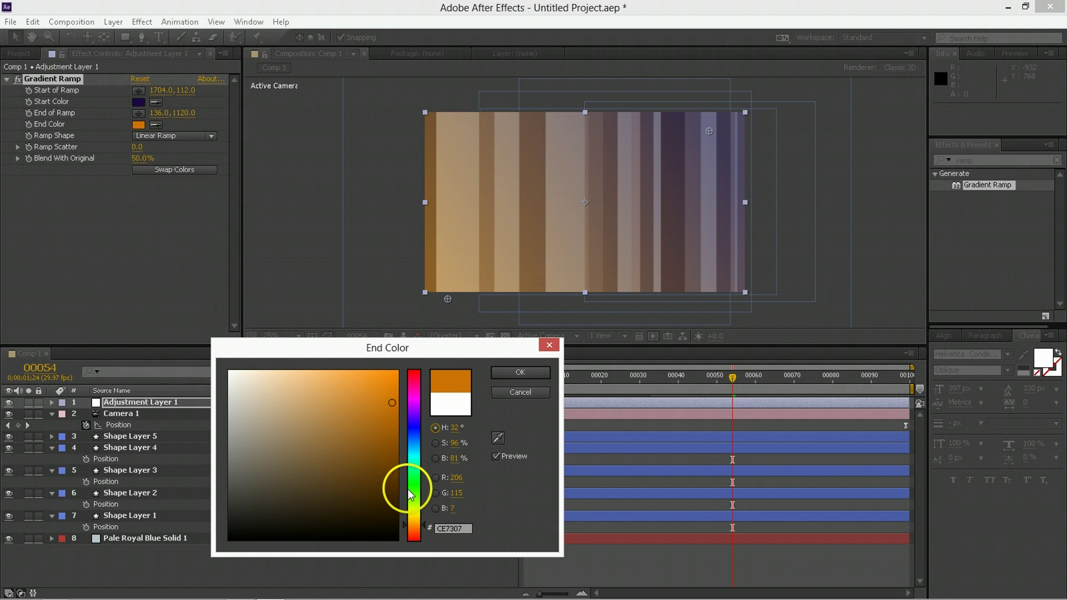
left_click_drag(418, 521, 418, 518)
mouse_move(392, 404)
left_mouse_down()
mouse_move(388, 381)
mouse_move(386, 412)
left_mouse_up()
left_click(520, 372)
left_click(971, 162)
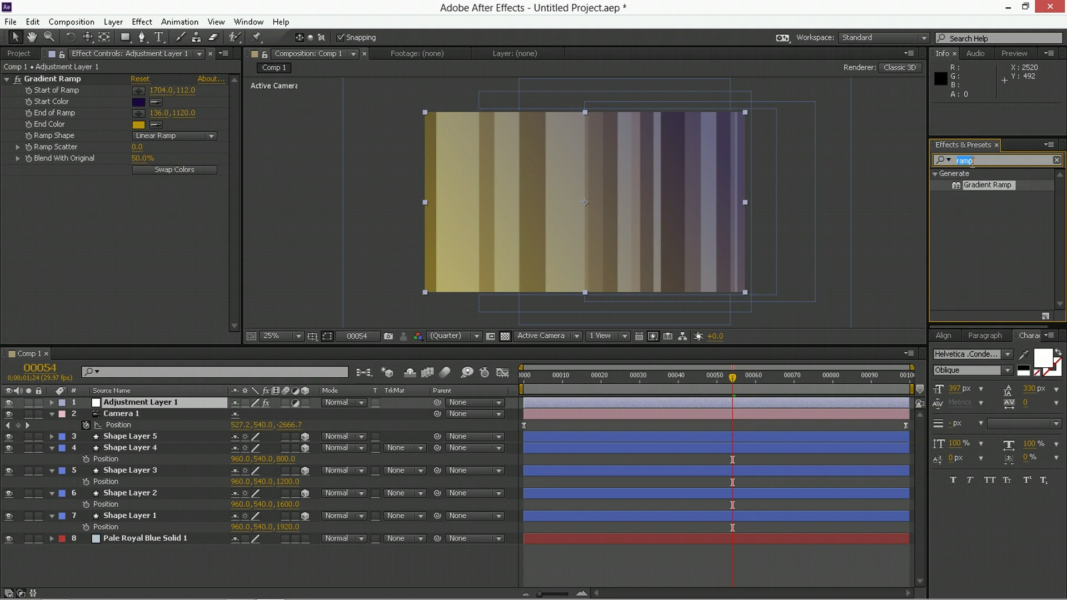
- Apply Tint at 80% to the adjustment layer and preview from frame 0
type("tint")
left_click_drag(969, 219, 228, 171)
type("80")
key("Return")
left_click_drag(632, 381, 519, 389)
key("KP_0")
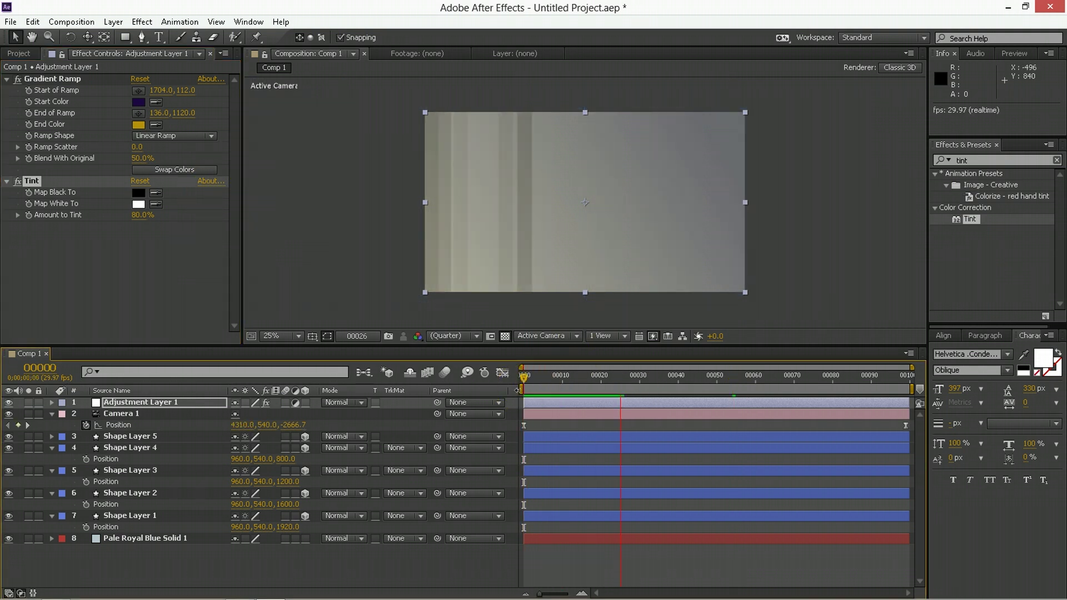
- Add Noise HLS above Gradient Ramp with Lightness noise set to 5%
double_click(960, 160)
type("noi")
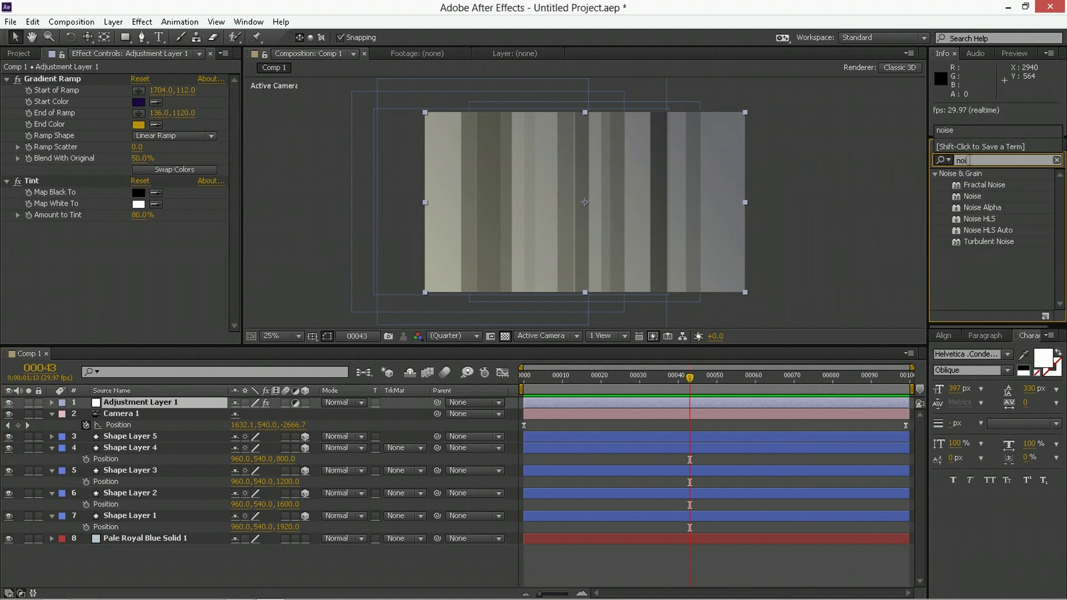
left_click(981, 223)
left_click_drag(988, 219, 80, 82)
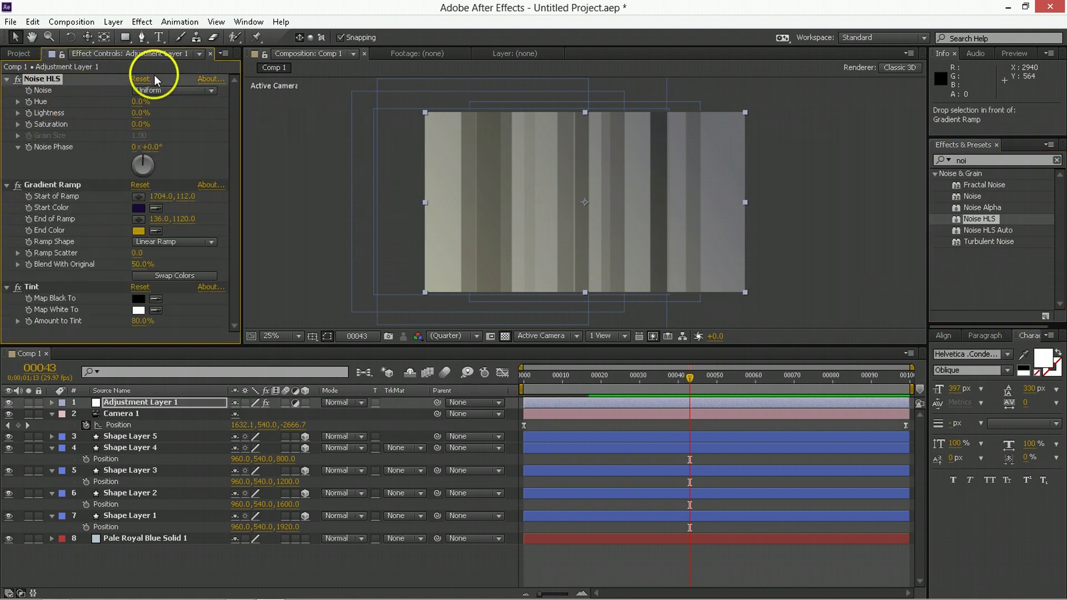
key("period")
key("period")
key("period")
key("period")
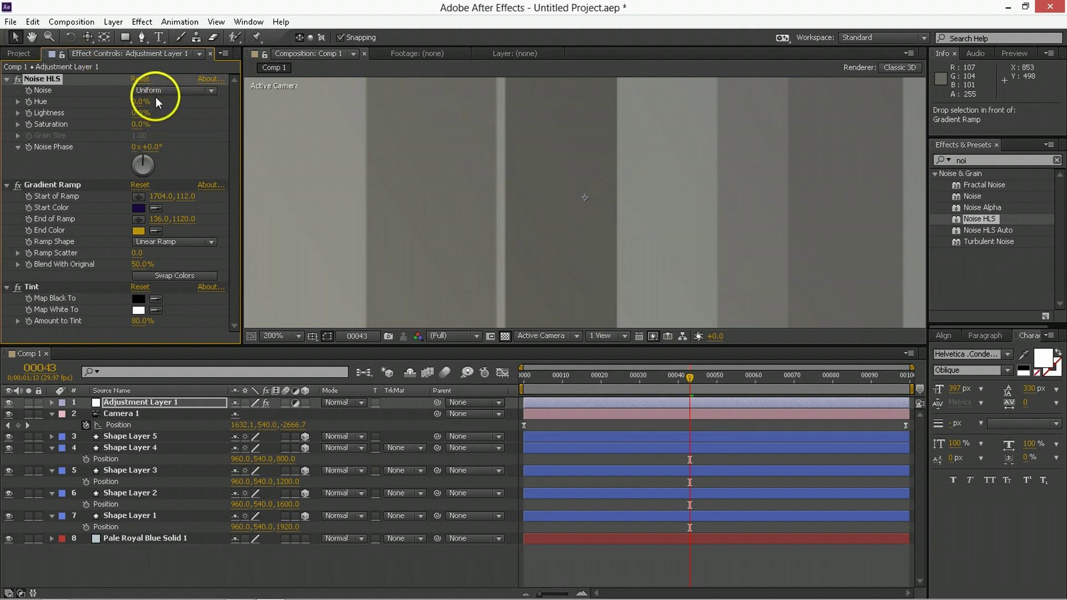
left_click(140, 112)
type("5")
key("Return")
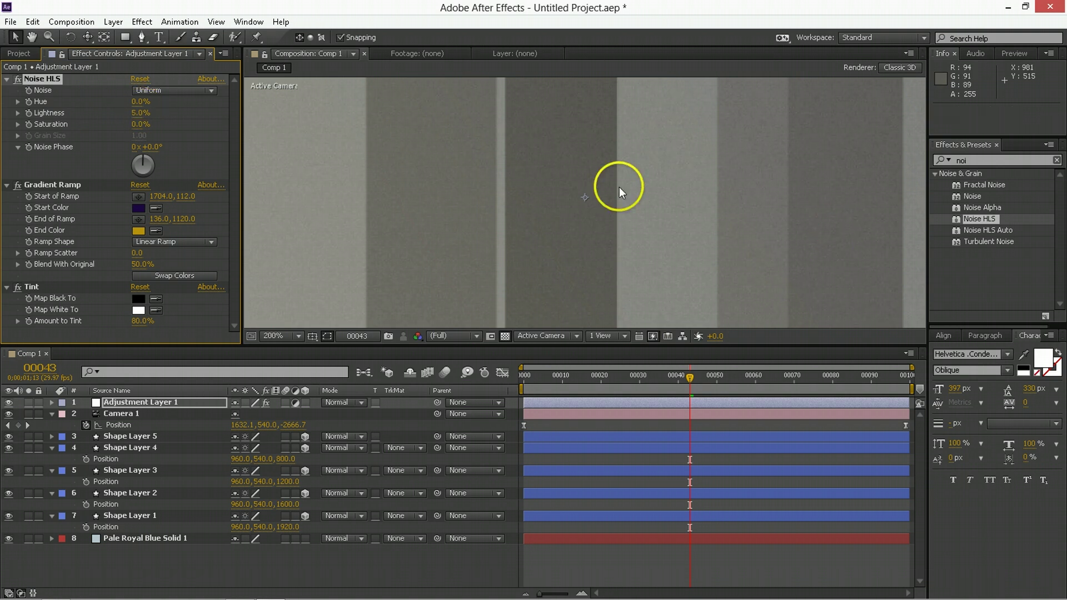
left_click(964, 159)
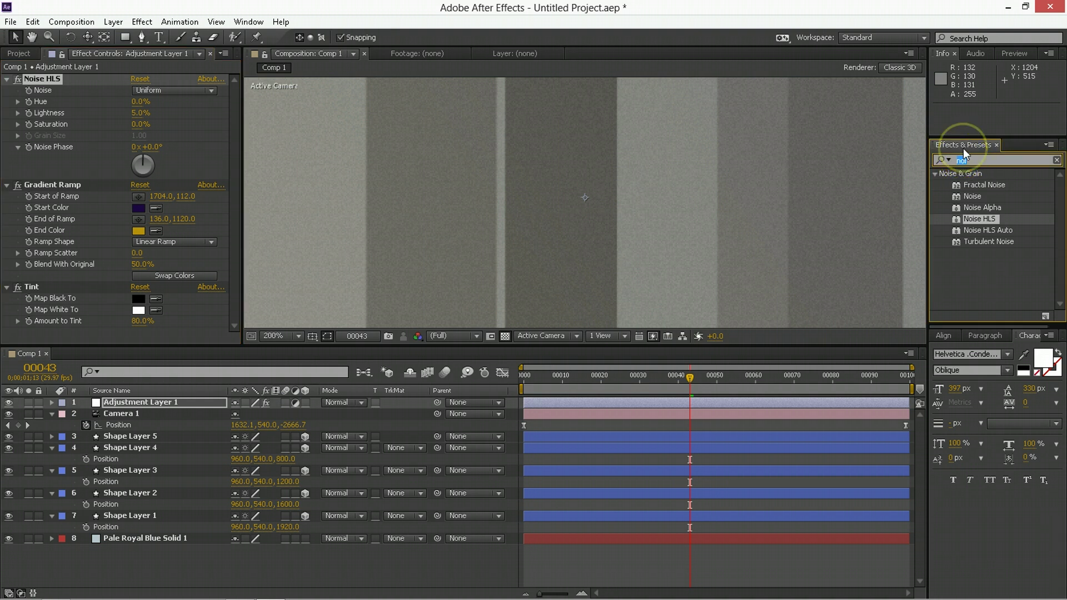
- Add Fast Blur below Noise HLS with Blurriness 2.0 and Repeat Edge Pixels on
type("fast")
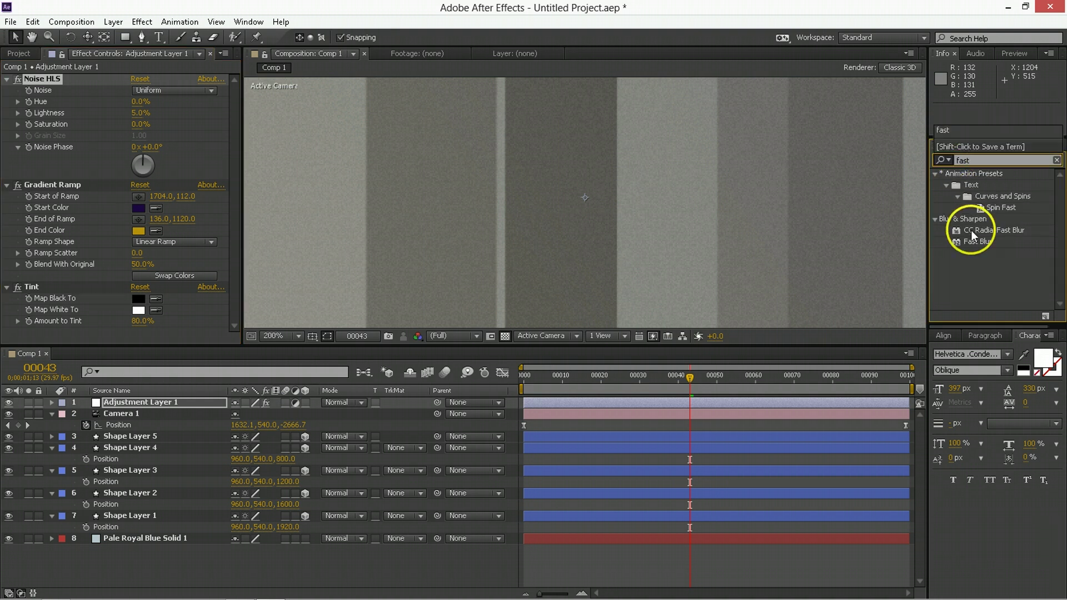
left_click_drag(972, 239, 129, 165)
left_click(135, 189)
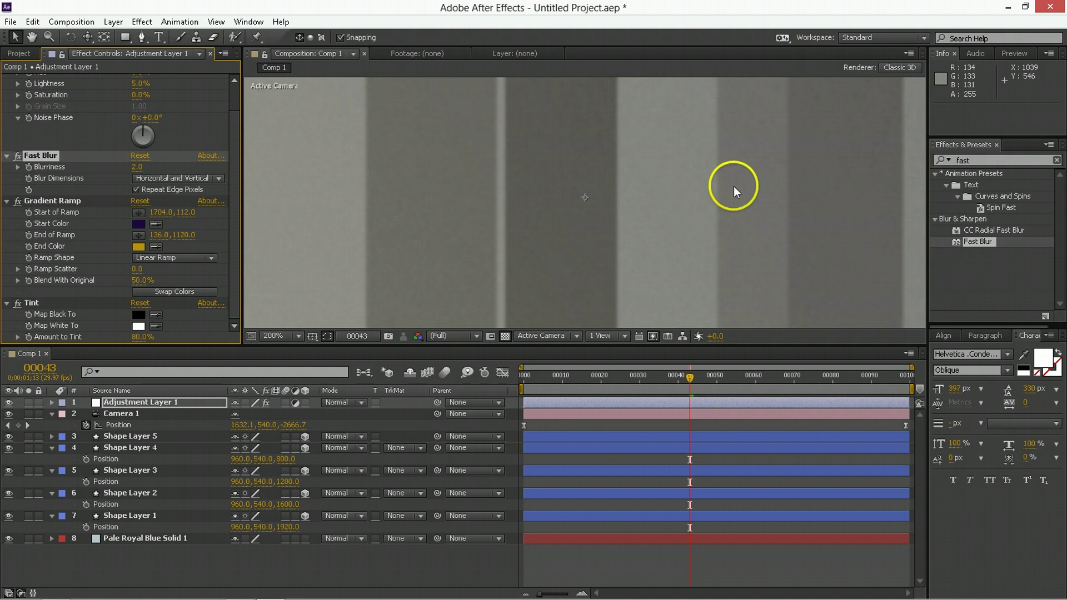
- Preview the blurred, grainy camera pan, then return the time to the start
scroll(85, 106, "up", 2)
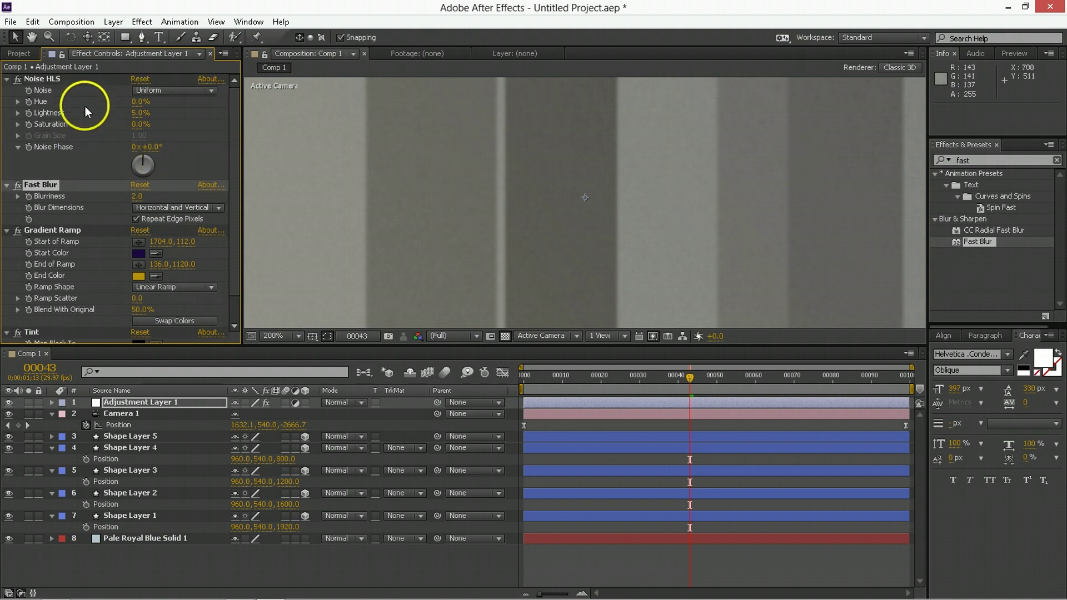
key("space")
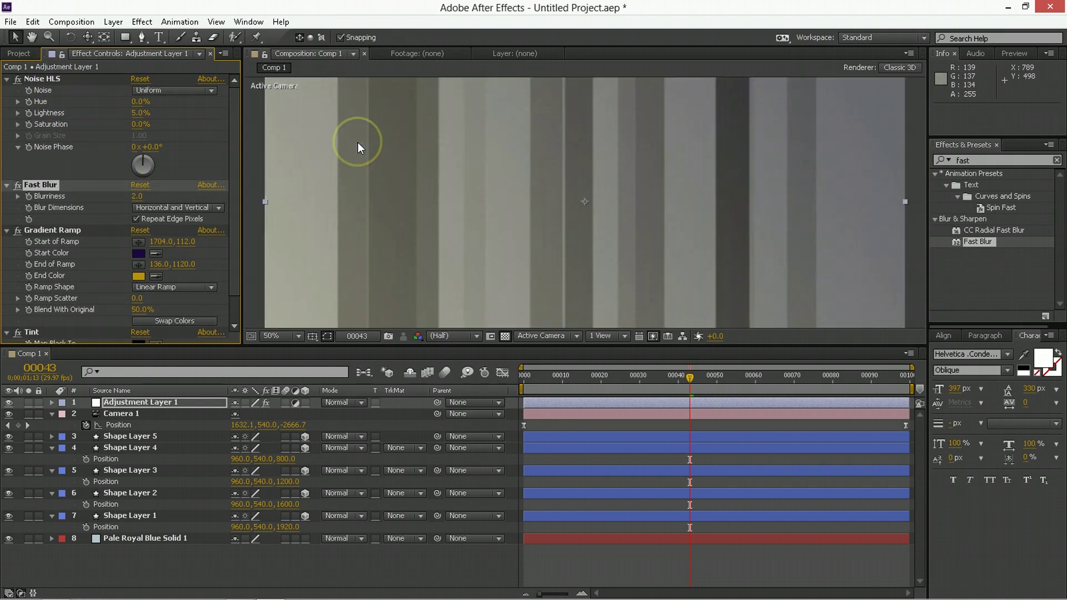
scroll(358, 142, "down", 2)
scroll(575, 199, "up", 4)
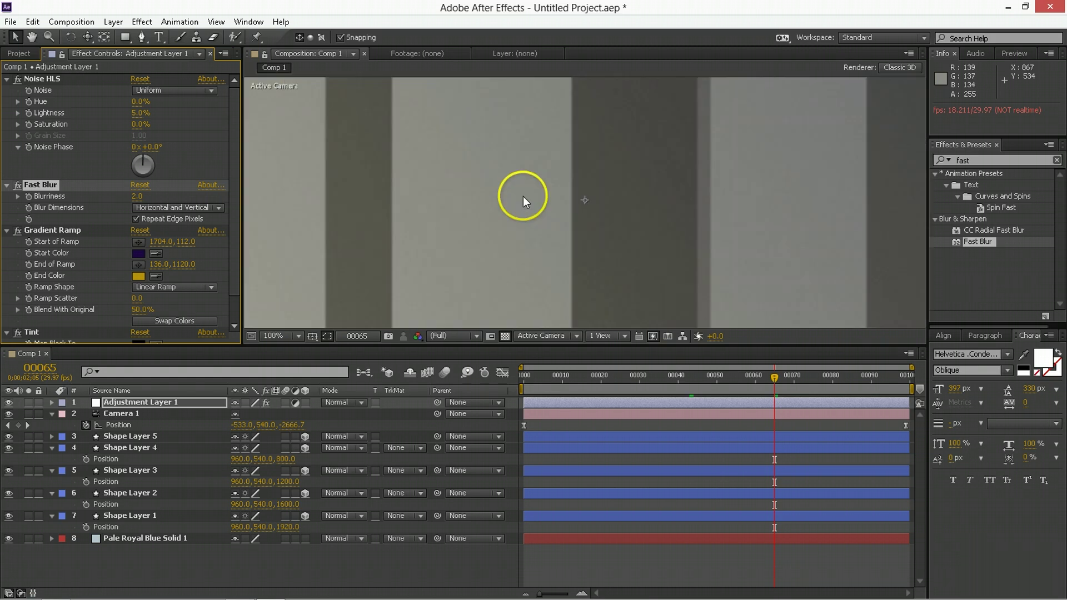
scroll(592, 180, "down", 6)
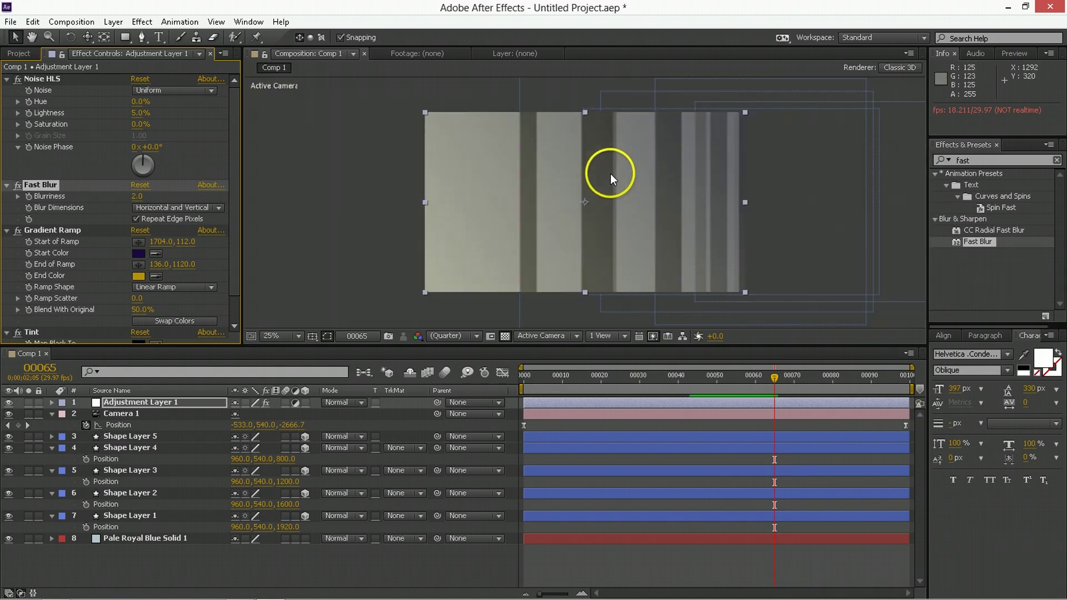
left_click_drag(562, 359, 541, 392)
key("space")
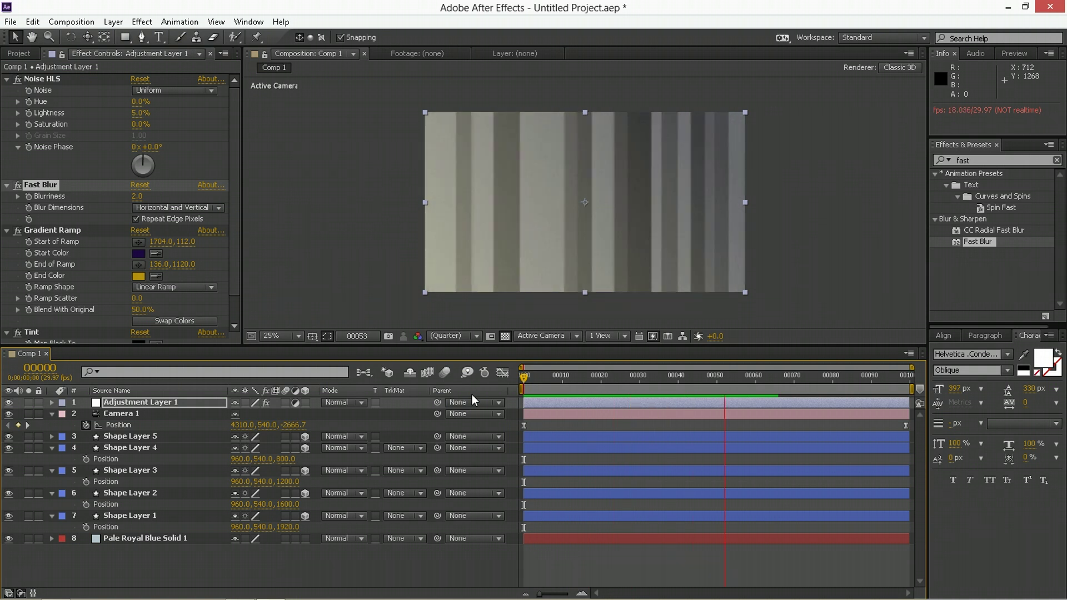
left_click(762, 375)
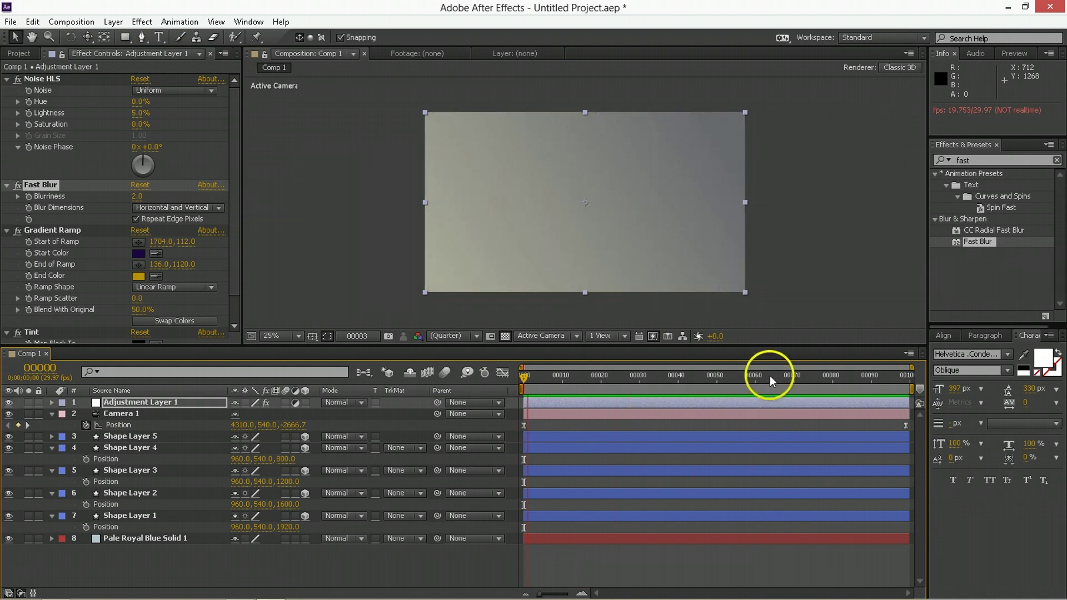
left_click_drag(769, 382, 787, 382)
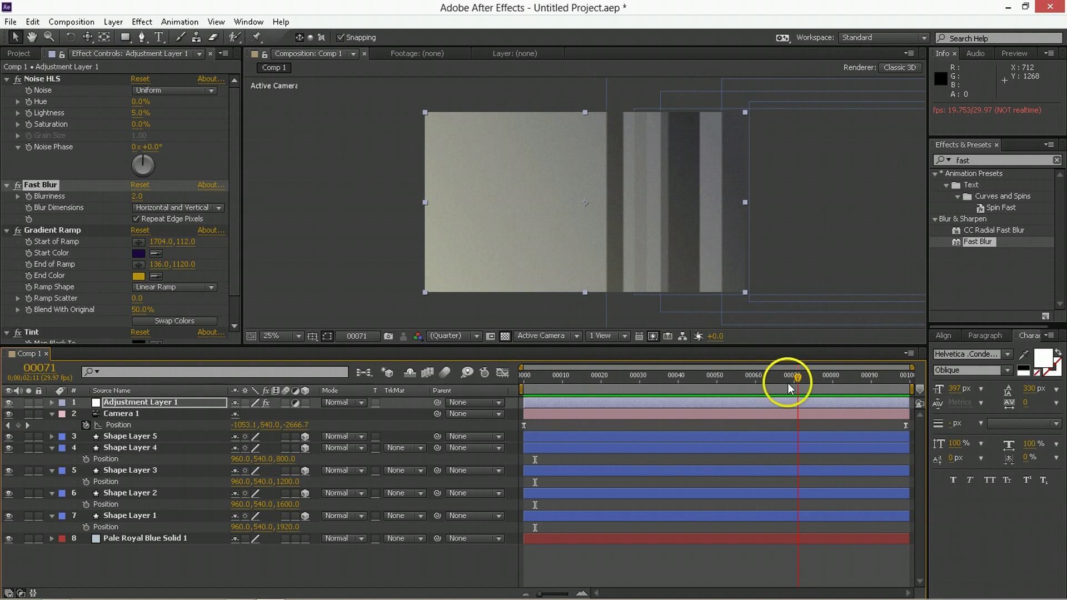
left_click_drag(700, 388, 650, 387)
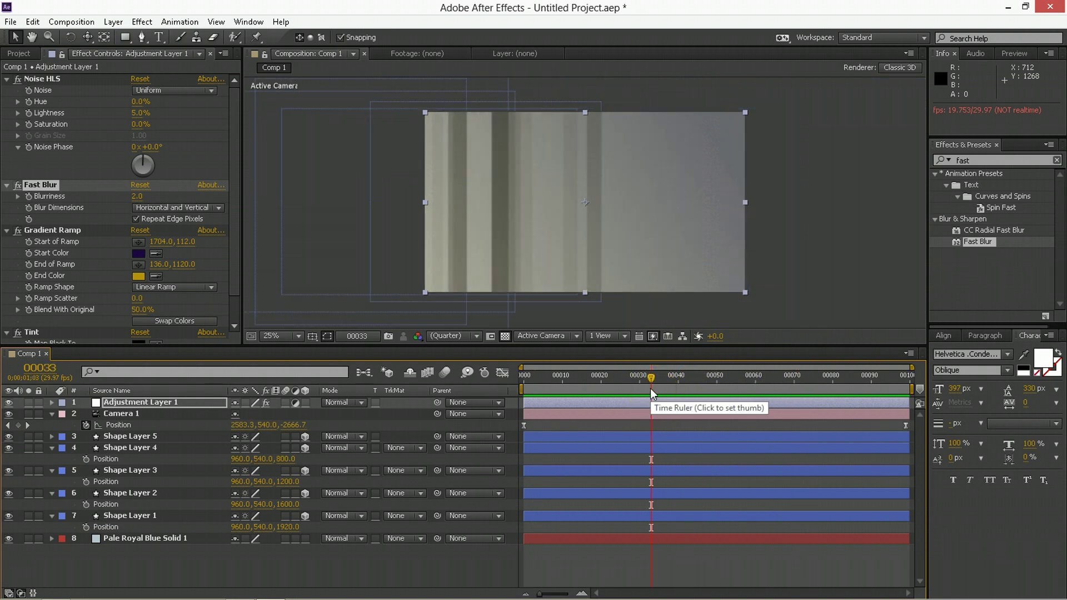
key("space")
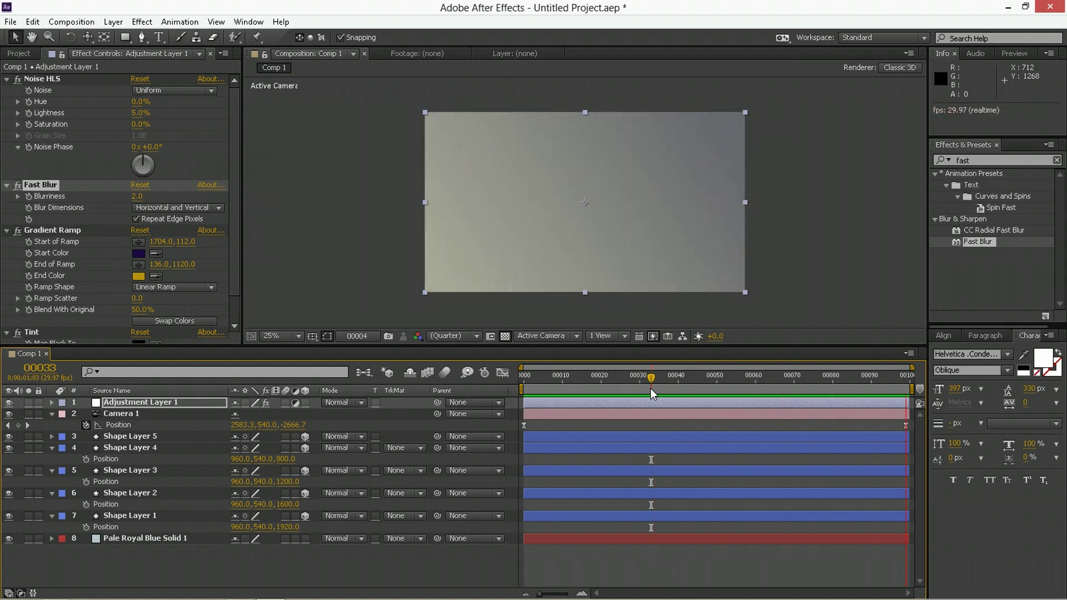
left_click(728, 380)
key("space")
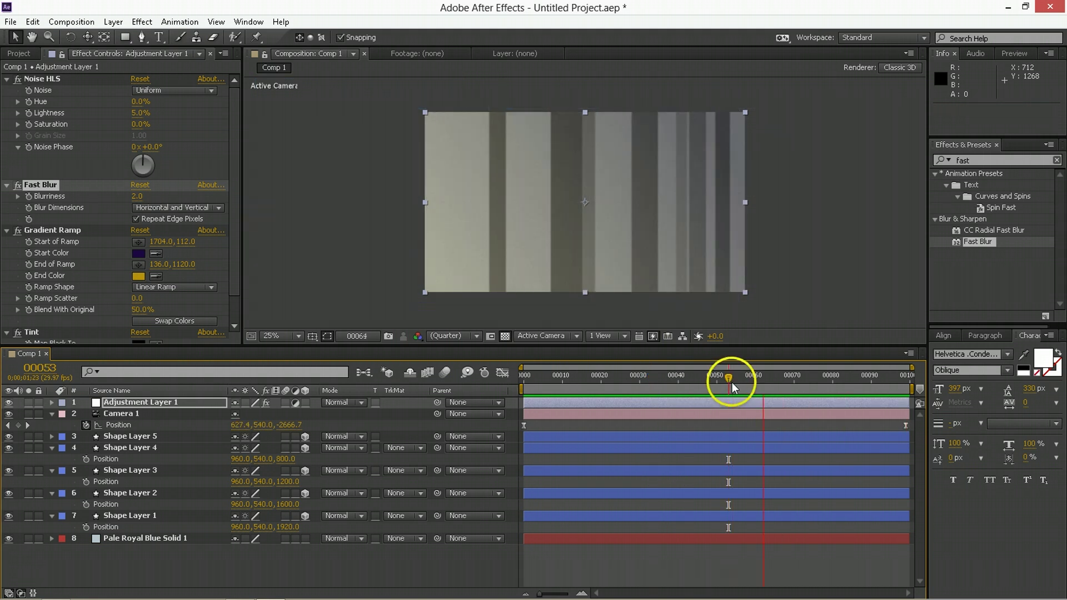
left_click(141, 435)
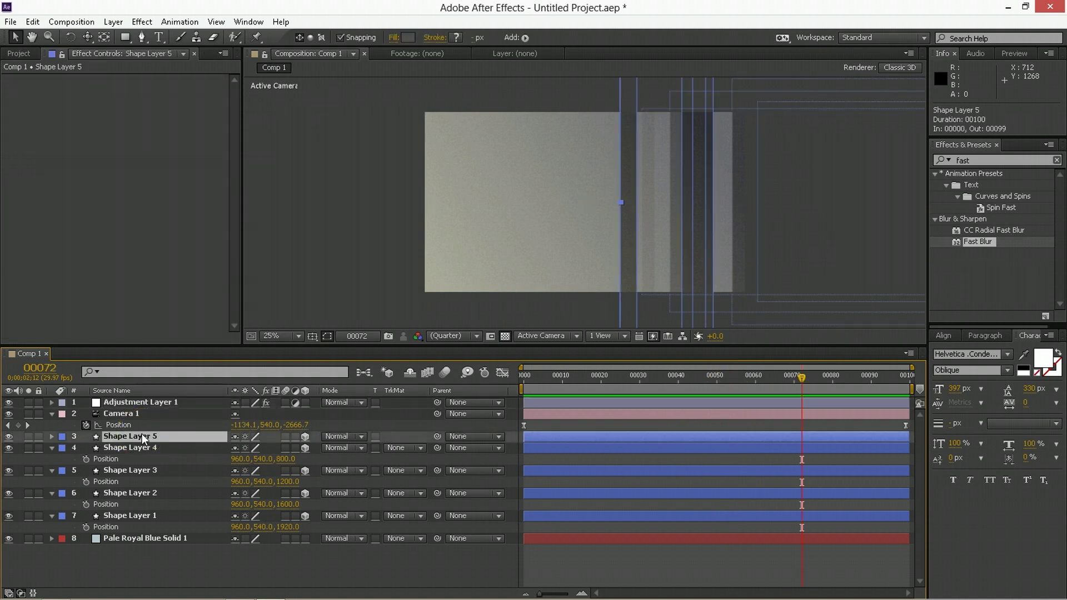
key("ctrl+d")
left_click(822, 380)
left_click(700, 529)
key("ctrl+d")
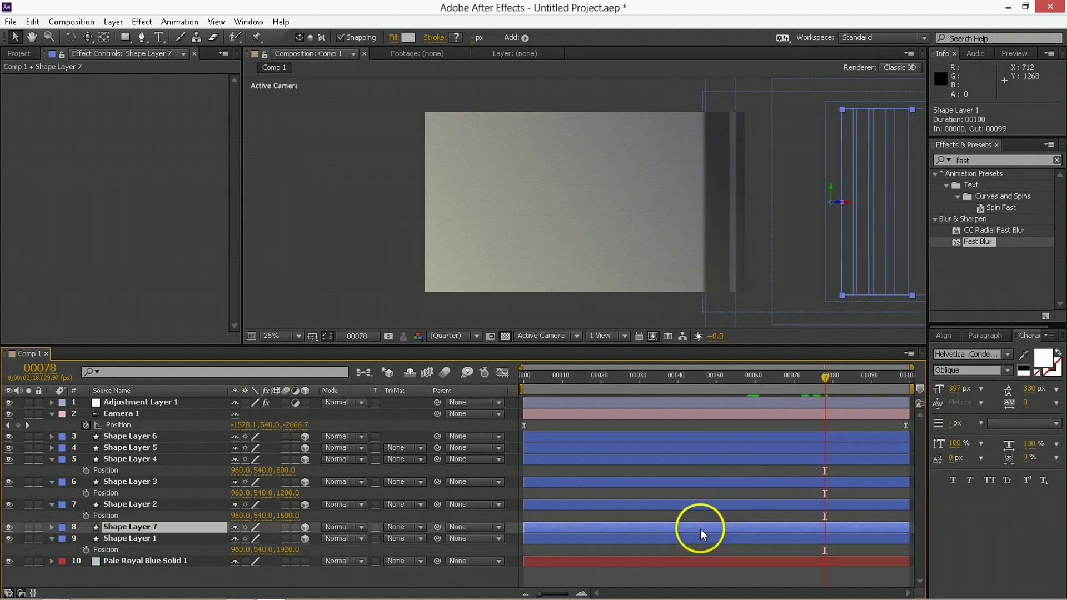
left_click_drag(845, 371, 645, 395)
key("space")
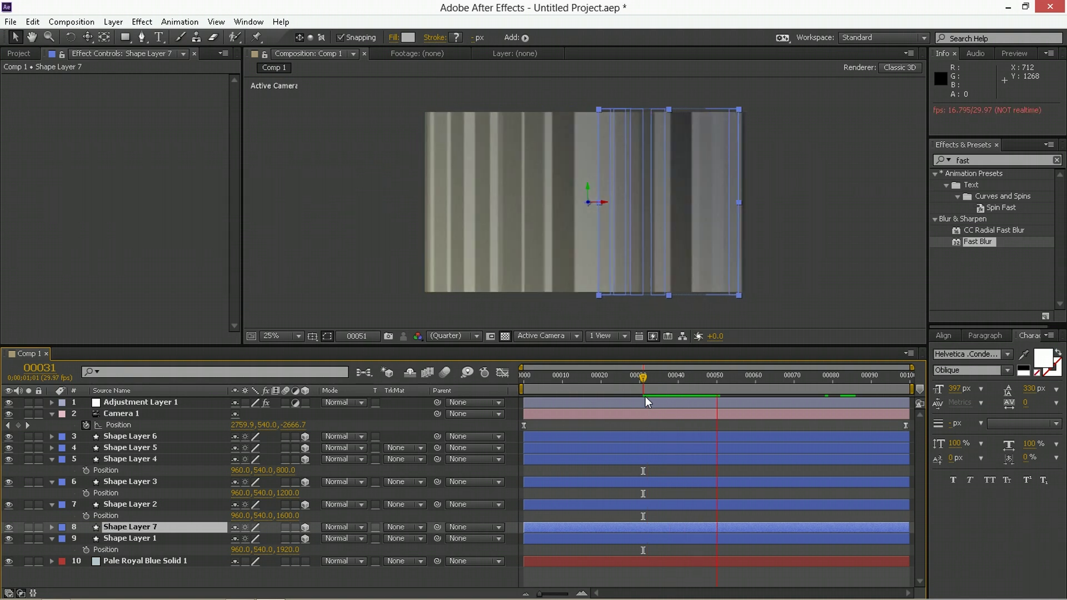
left_click(709, 482)
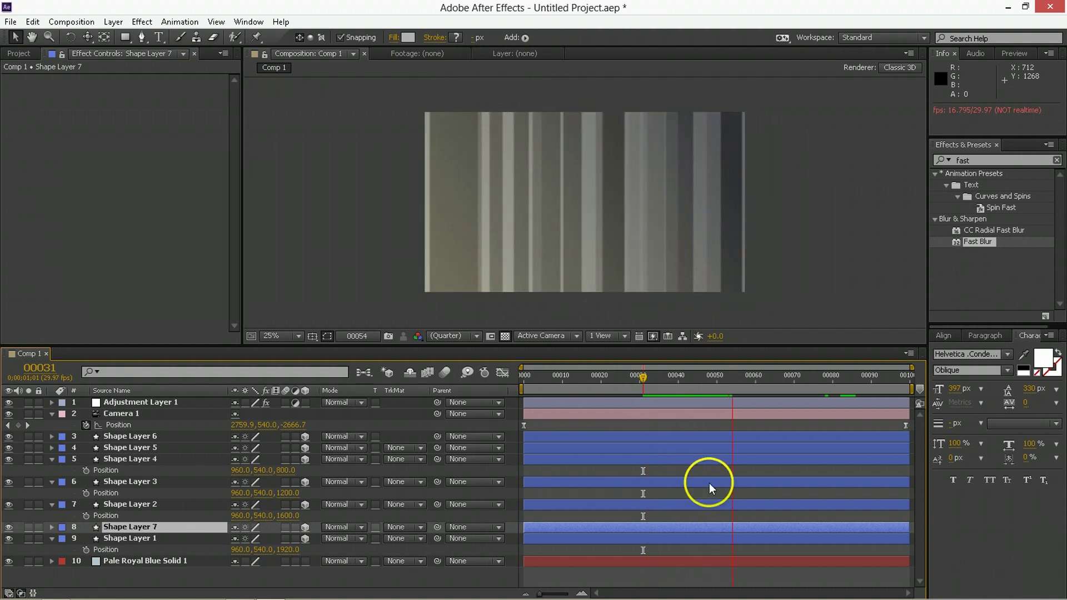
left_click(699, 519)
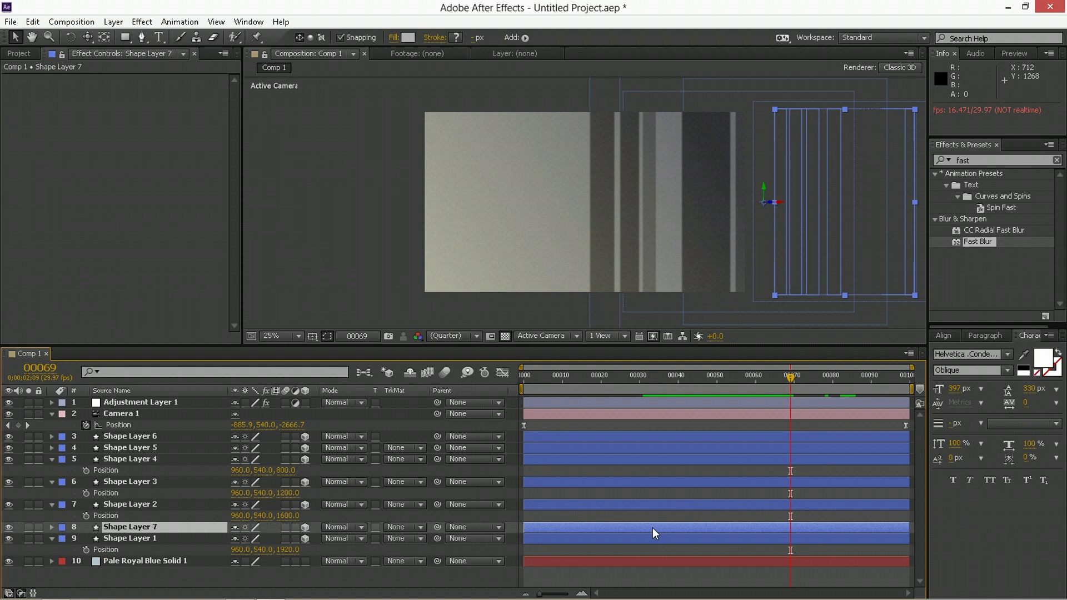
key("Delete")
left_click(709, 414)
left_click_drag(732, 387, 764, 379)
left_click(162, 439)
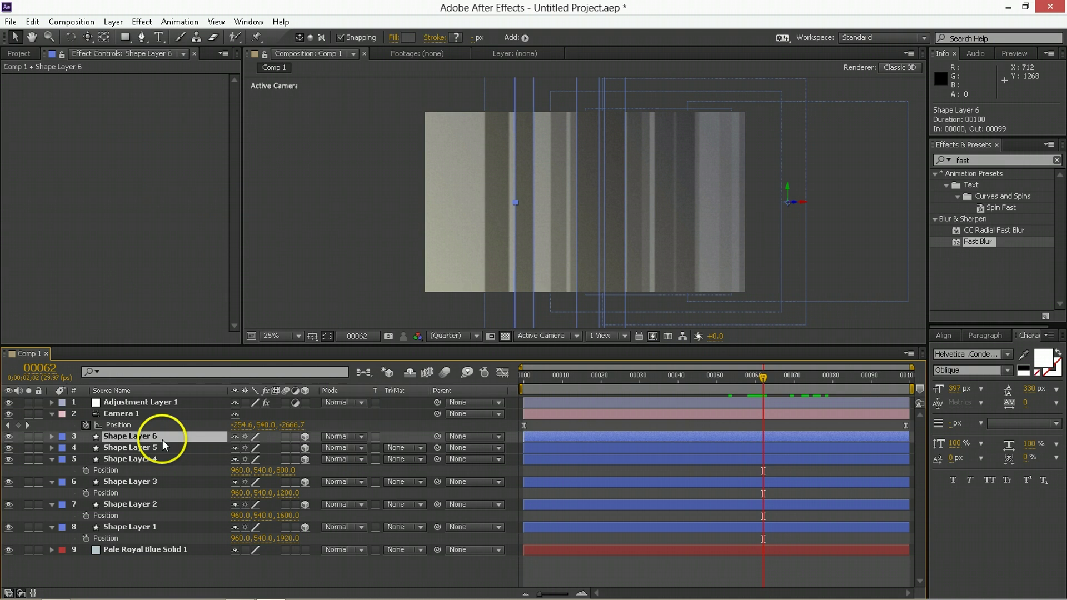
key("Delete")
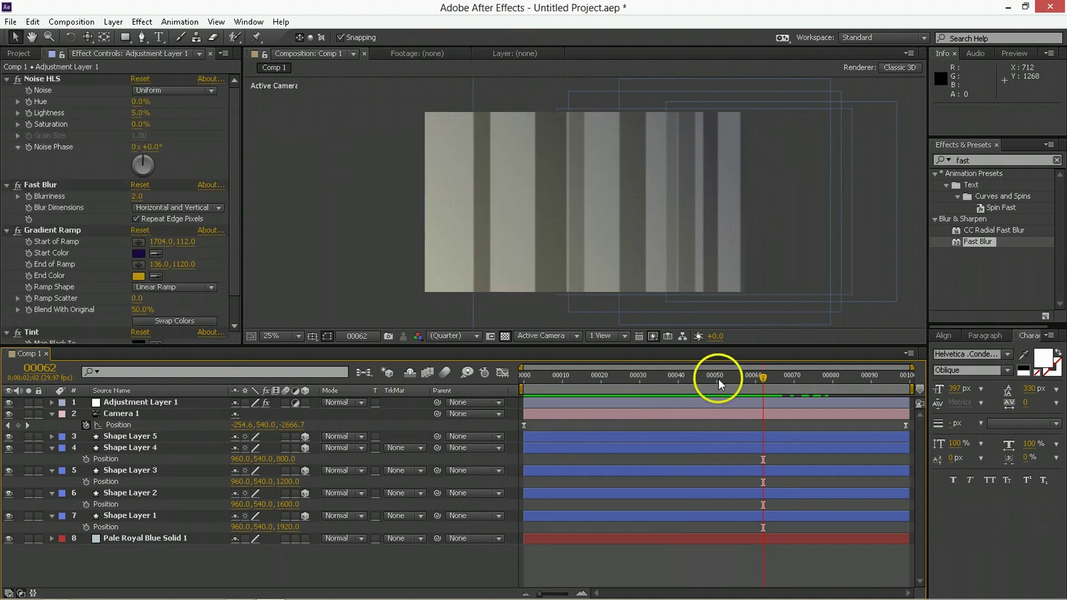
left_click(718, 378)
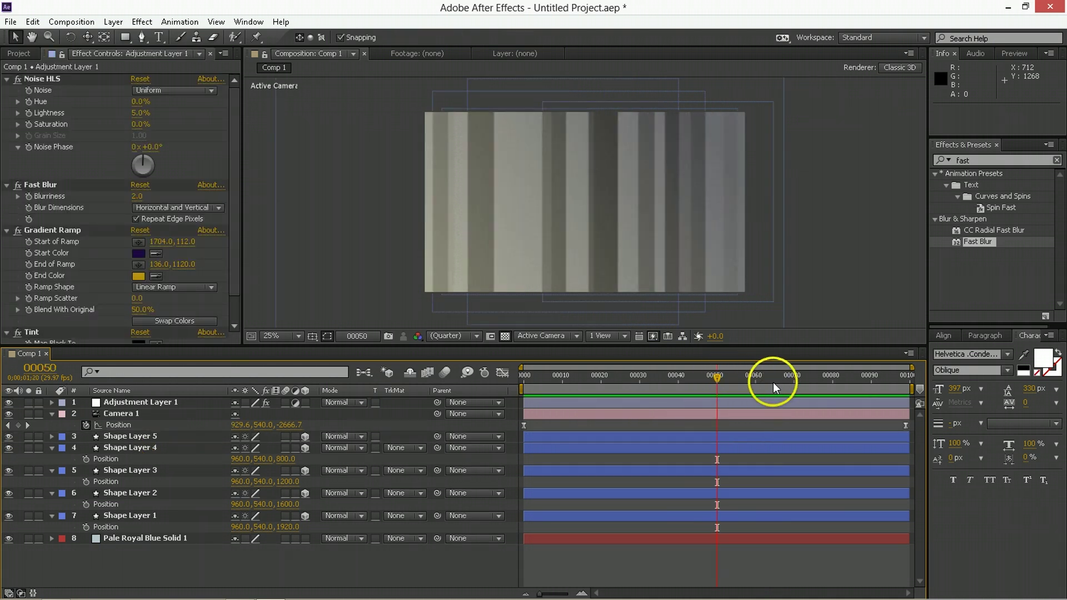
- Preview the camera pan, scrub back to frame 52, and select Shape Layer 5
left_click(774, 383)
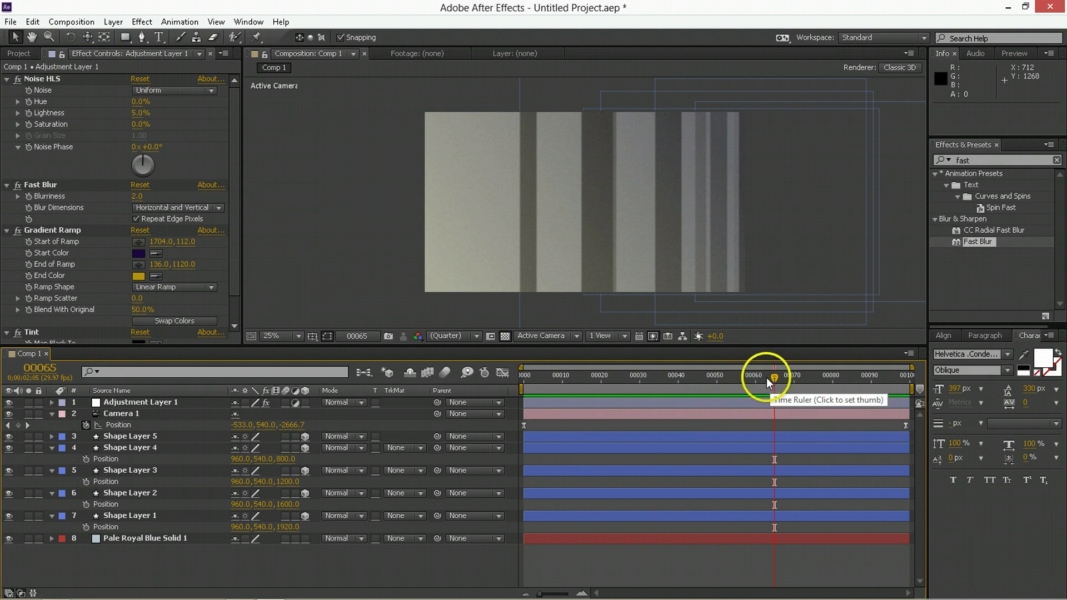
key("space")
left_click(771, 383)
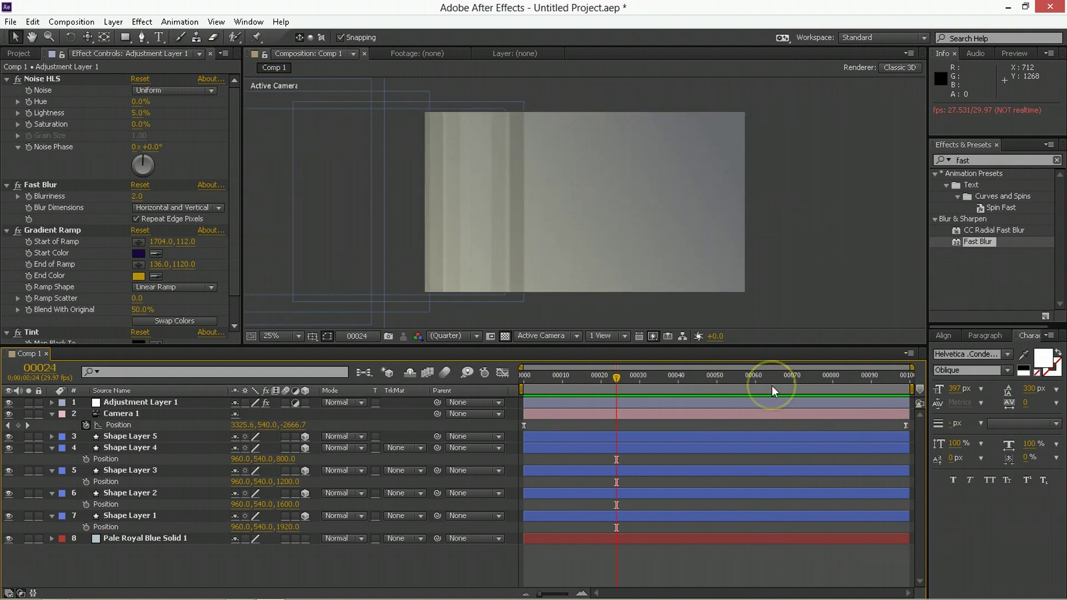
left_click_drag(772, 386, 722, 383)
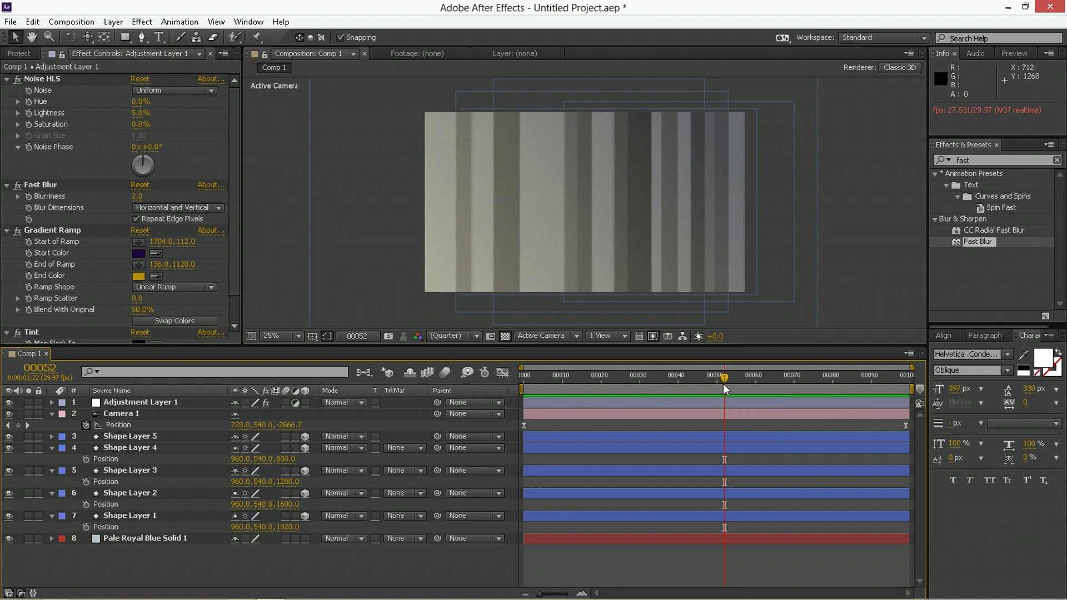
left_click(549, 437)
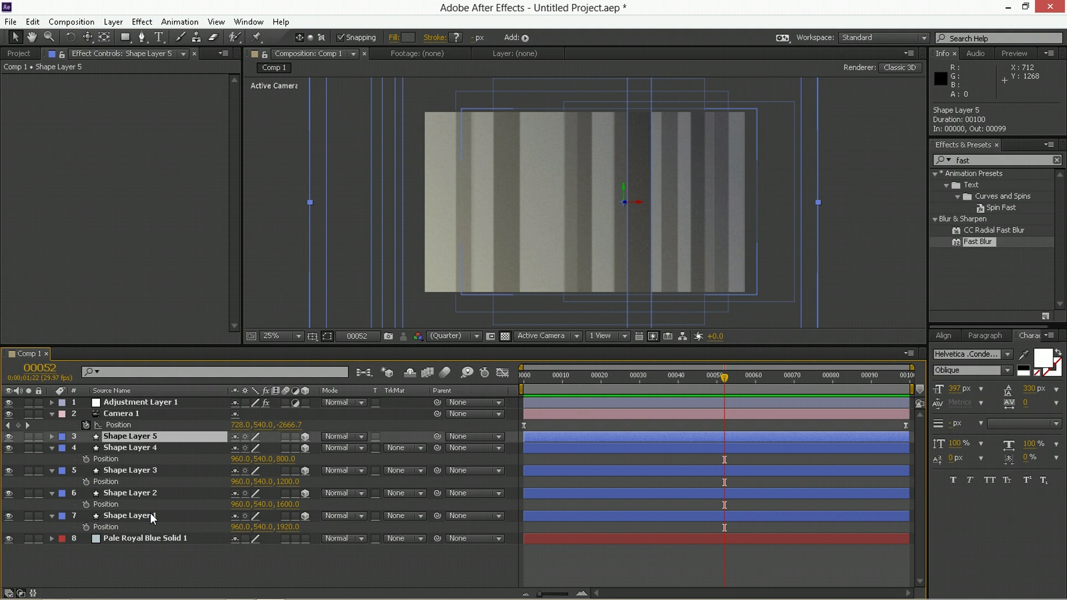
- Show Shape Layer 5's Size expressions, then collapse Camera 1 and Shape Layer 5
key("e")
key("e")
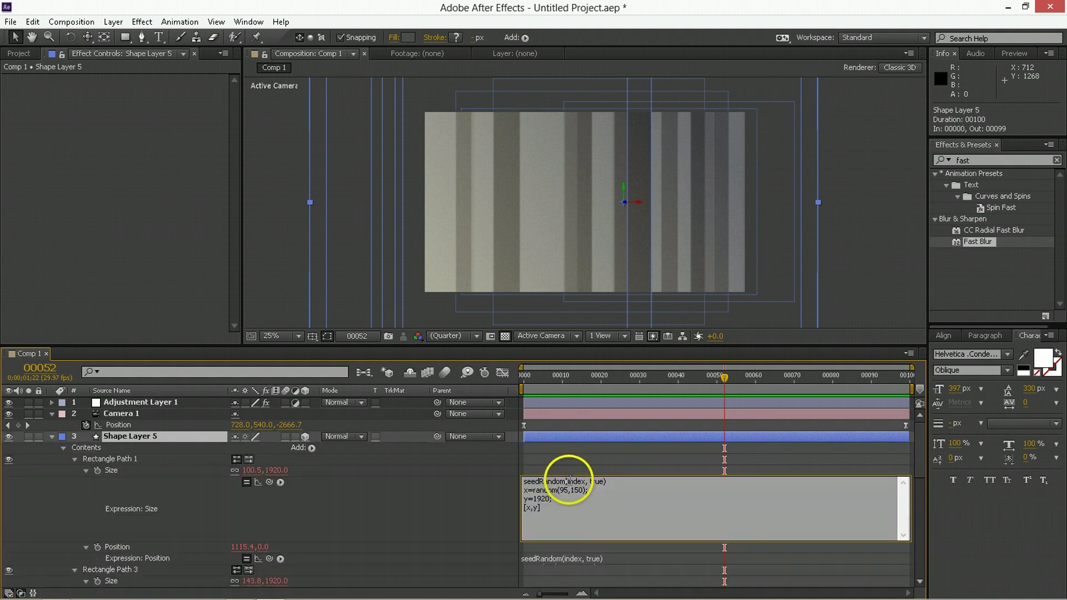
left_click(660, 447)
left_click(52, 413)
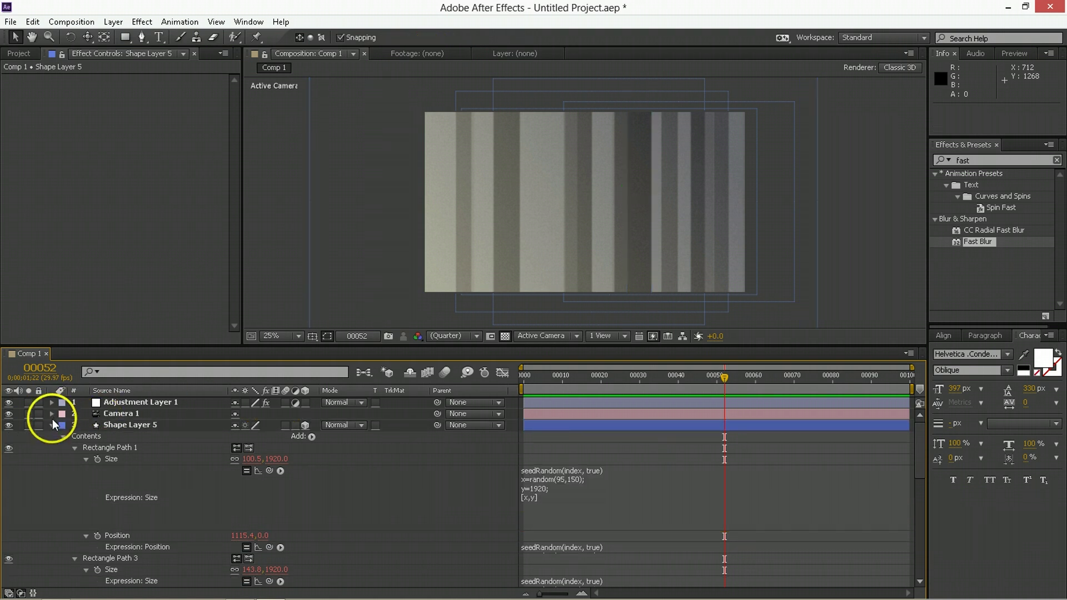
left_click(52, 425)
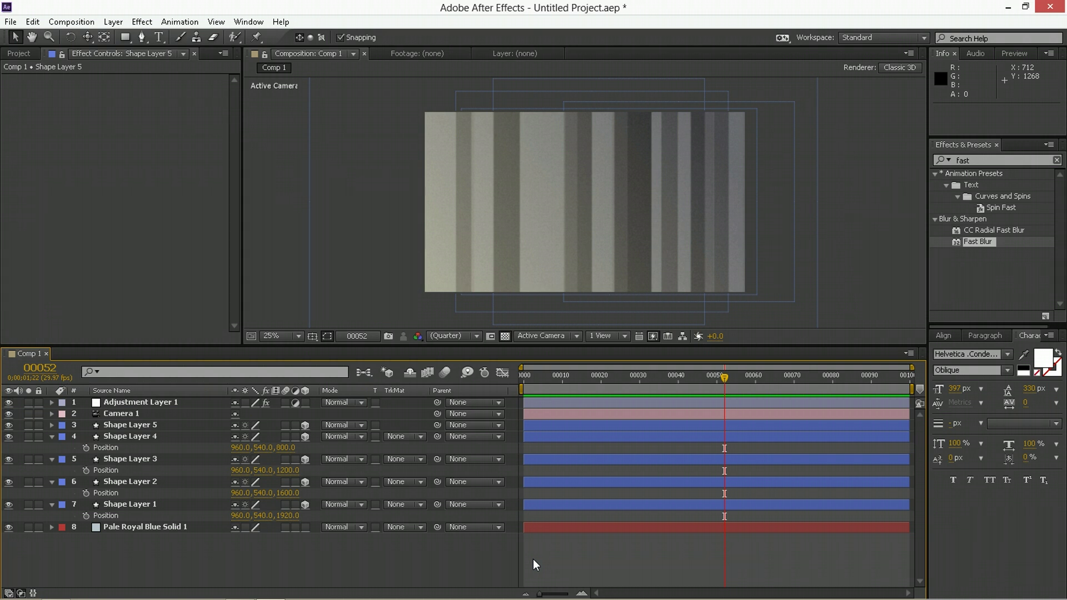